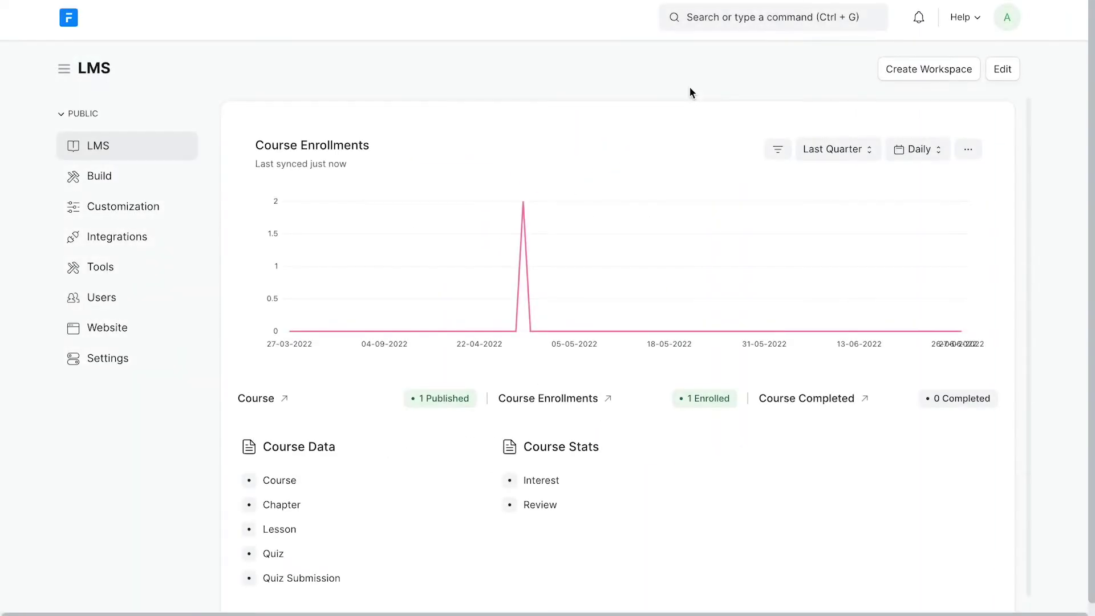
- From the LMS Quiz list, start a new quiz titled 'Chart of Accounts' with one empty question row
left_click(715, 13)
type("LM")
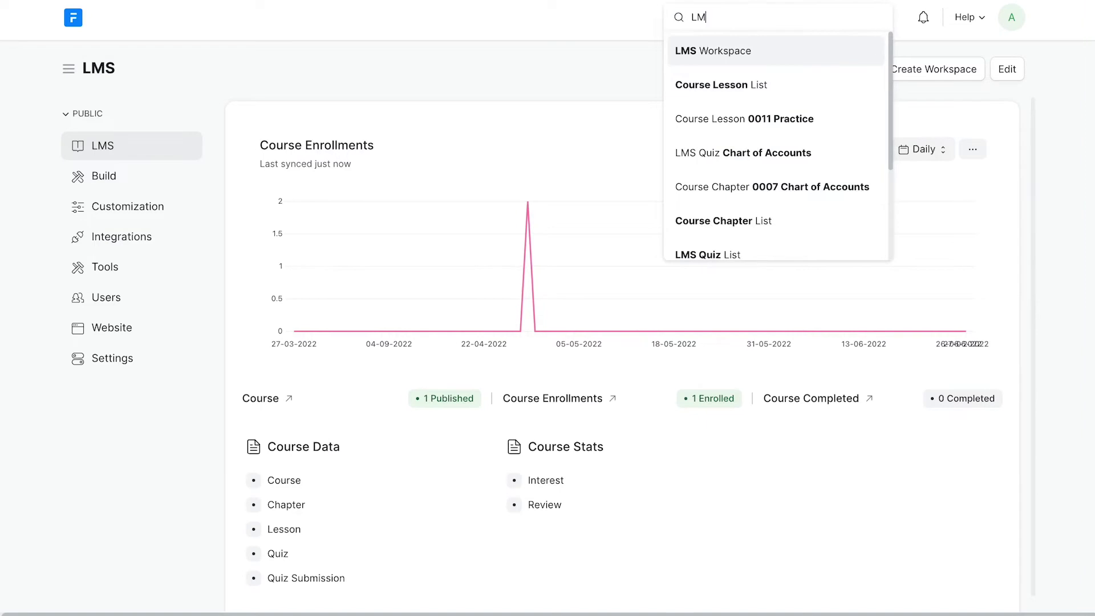
type("s Qui")
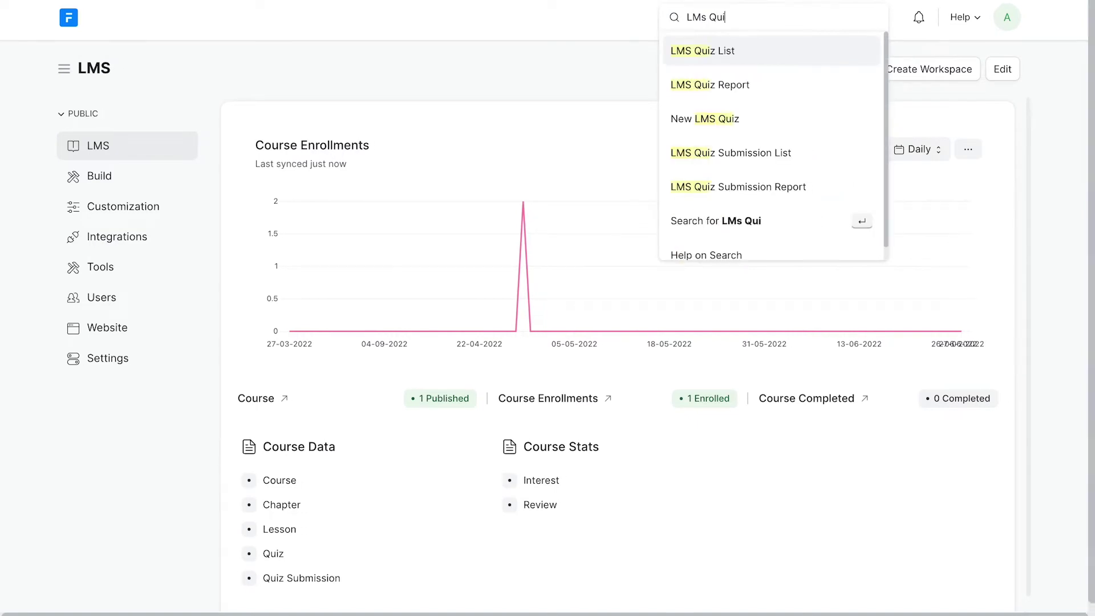
type("z")
left_click(729, 62)
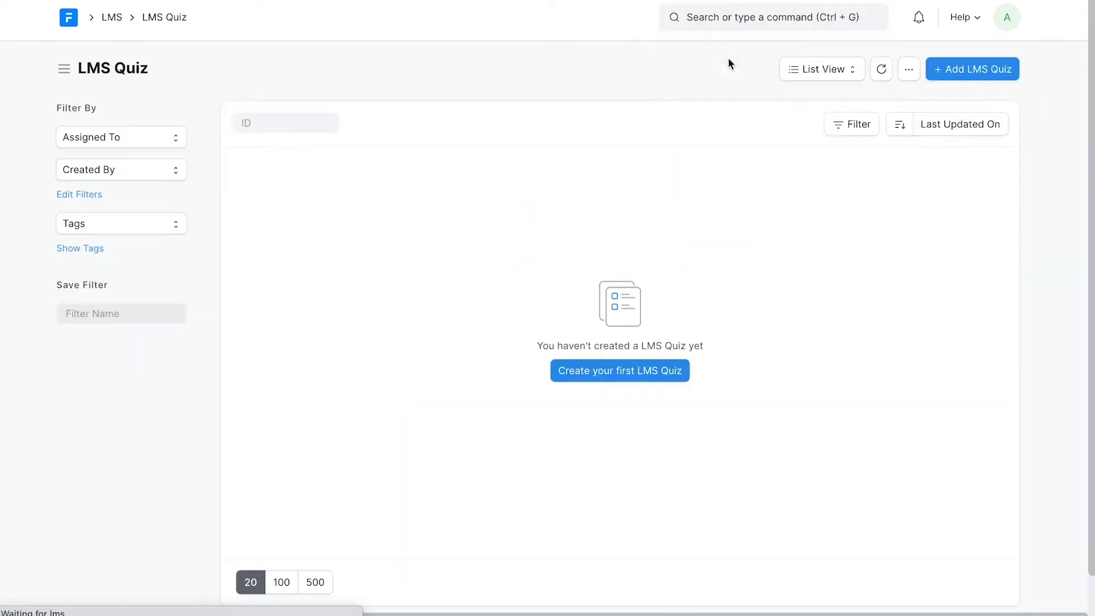
left_click(972, 71)
type("Cha")
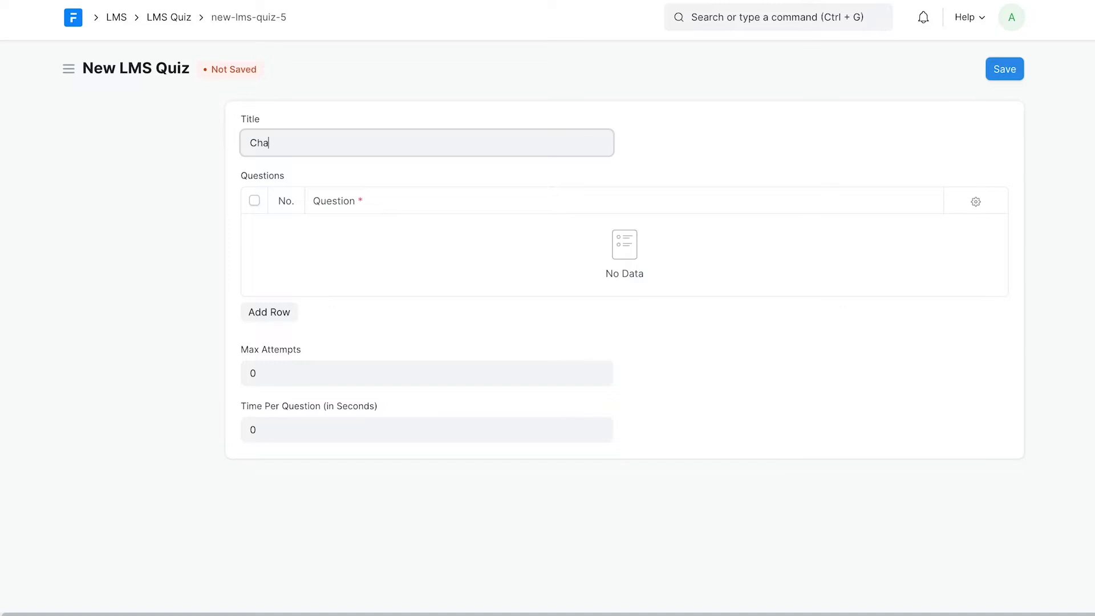
type("rt of Accounts")
left_click(282, 324)
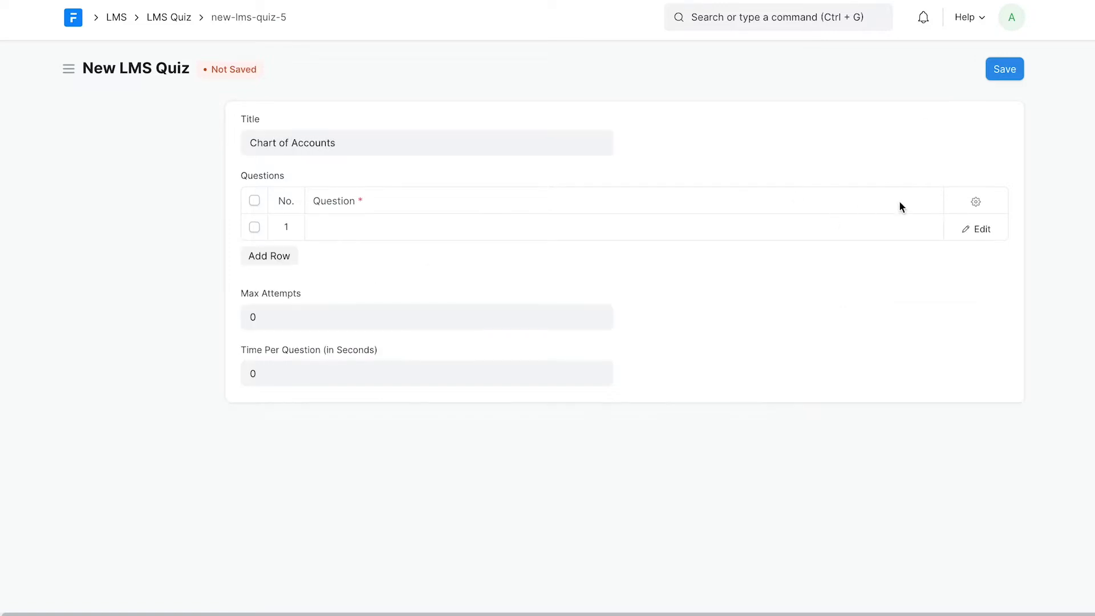
- Fill question 1 'Income from goods and services' with options Direct Income (correct) and Indirect Income
left_click(980, 234)
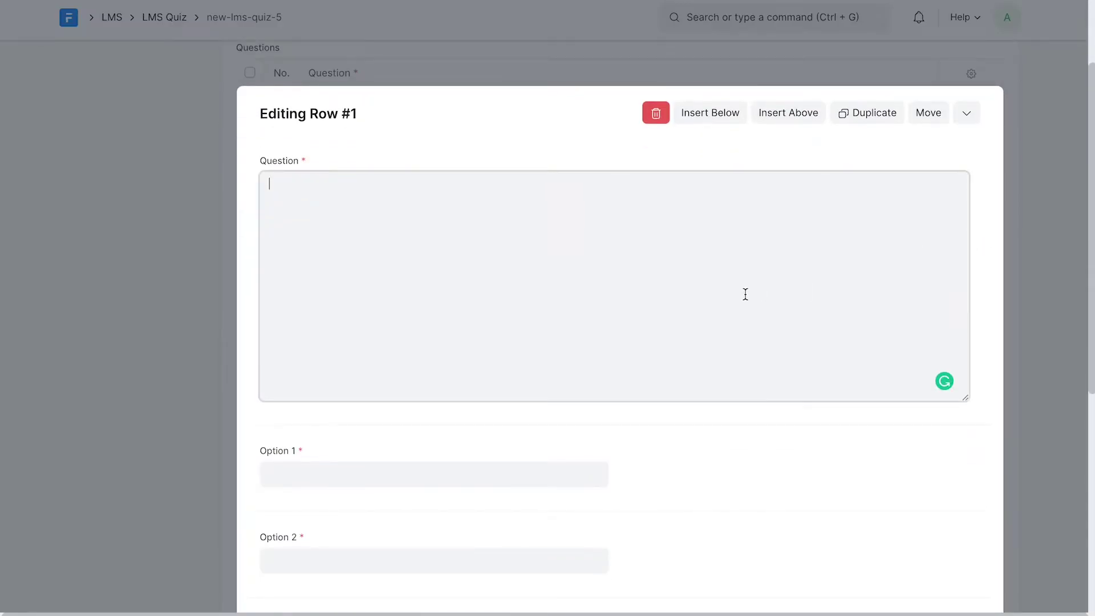
type("Income from goods and services is")
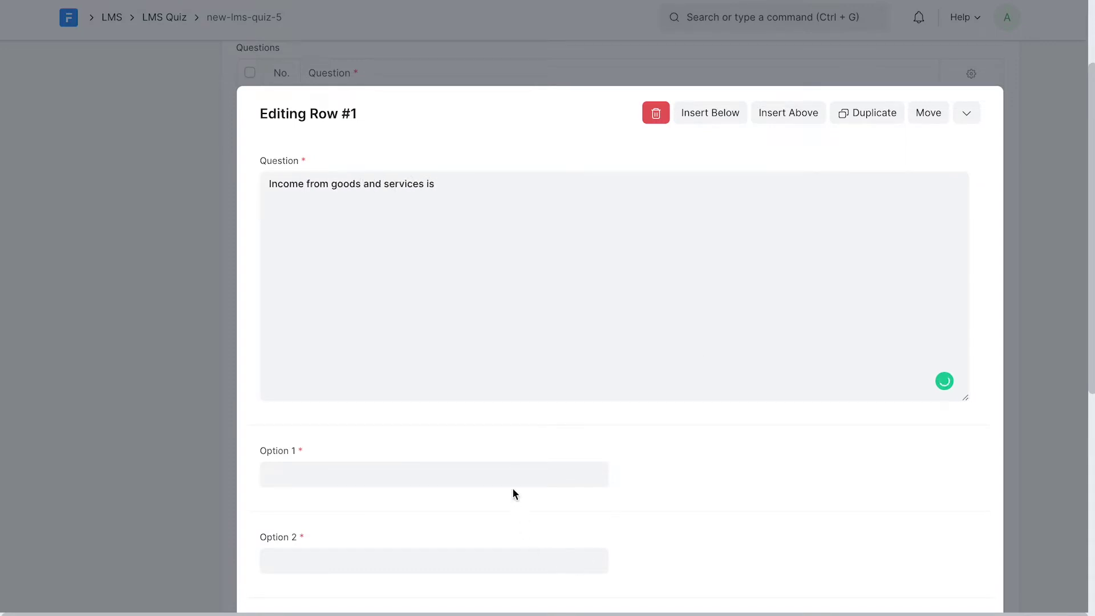
left_click(513, 482)
type("Direct ")
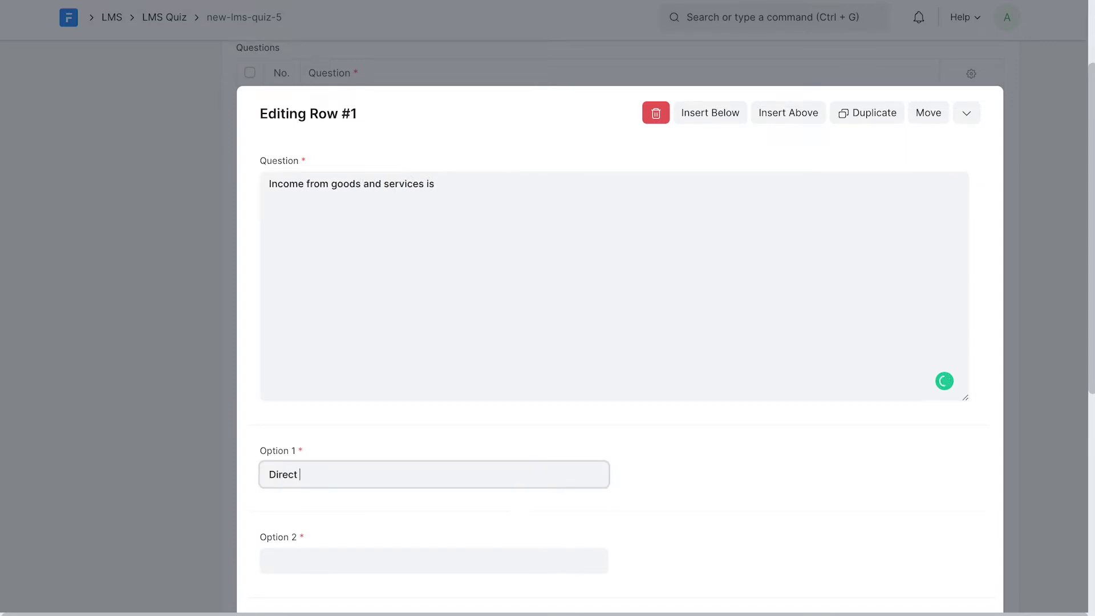
type("Income")
left_click(453, 567)
type("Indir")
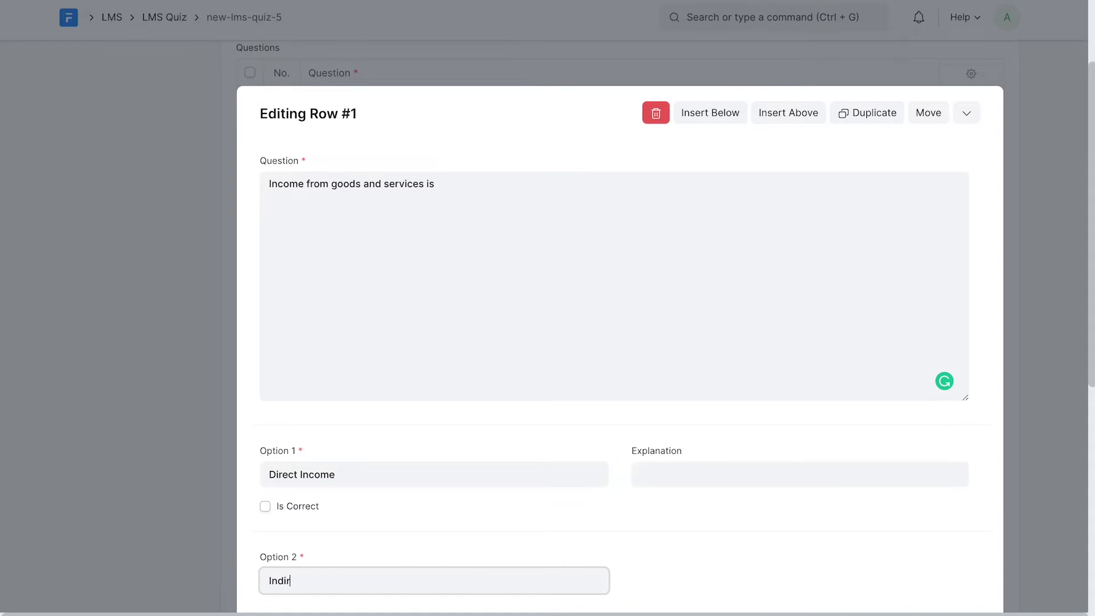
type("ect Income")
left_click(266, 510)
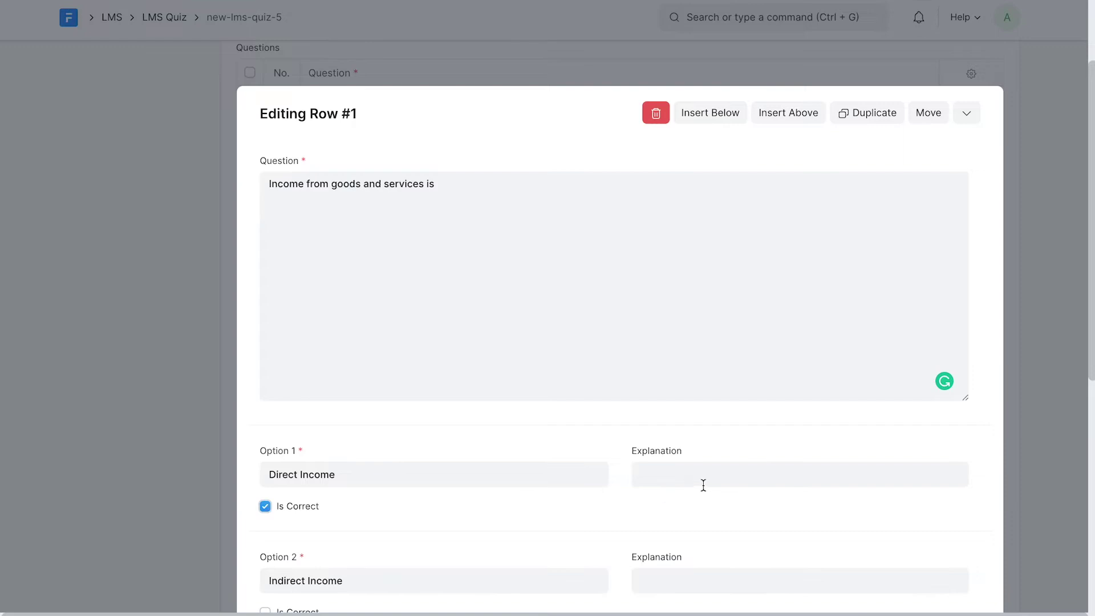
left_click(181, 363)
- Add question 2 'Marketing Expense is' with options Direct Expense and Indirect Expense
left_click(296, 256)
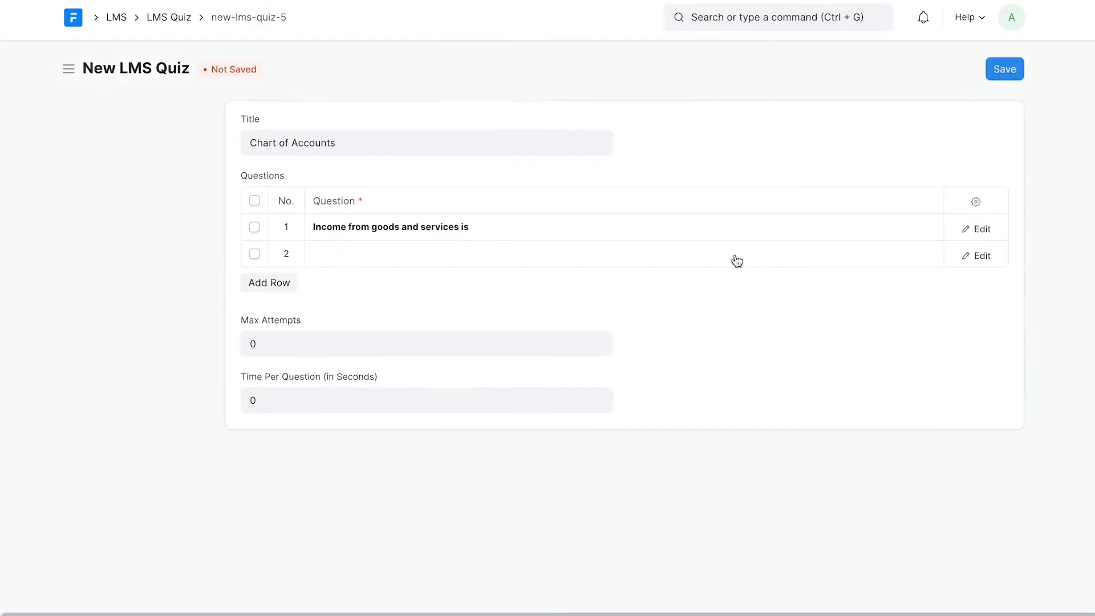
left_click(975, 255)
type("Marke")
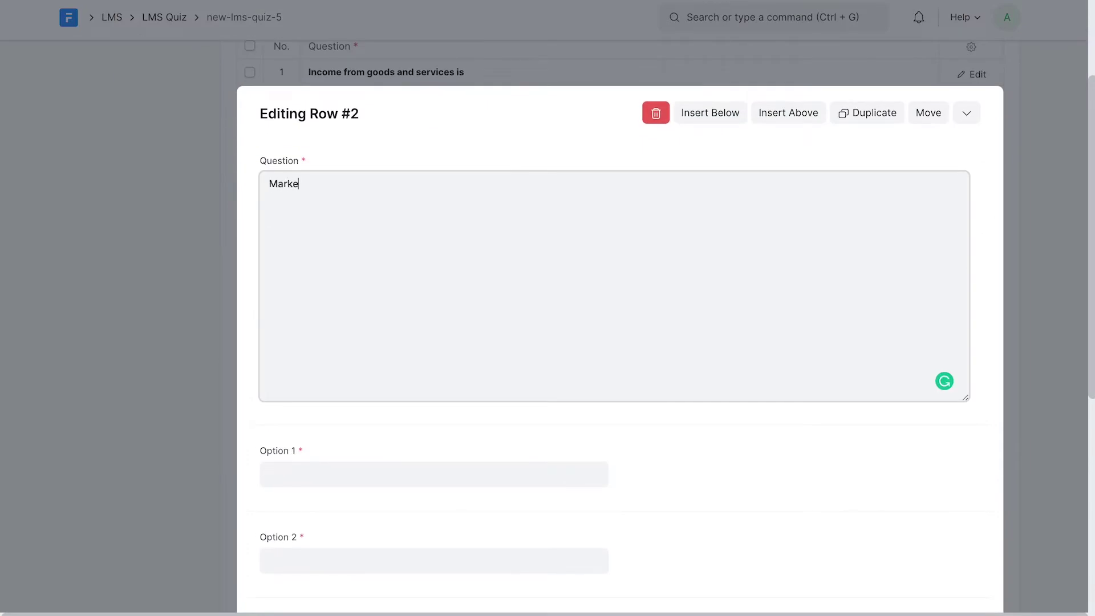
type("ting Expense is")
scroll(466, 335, "down", 2)
left_click(419, 346)
type("Direct Expense")
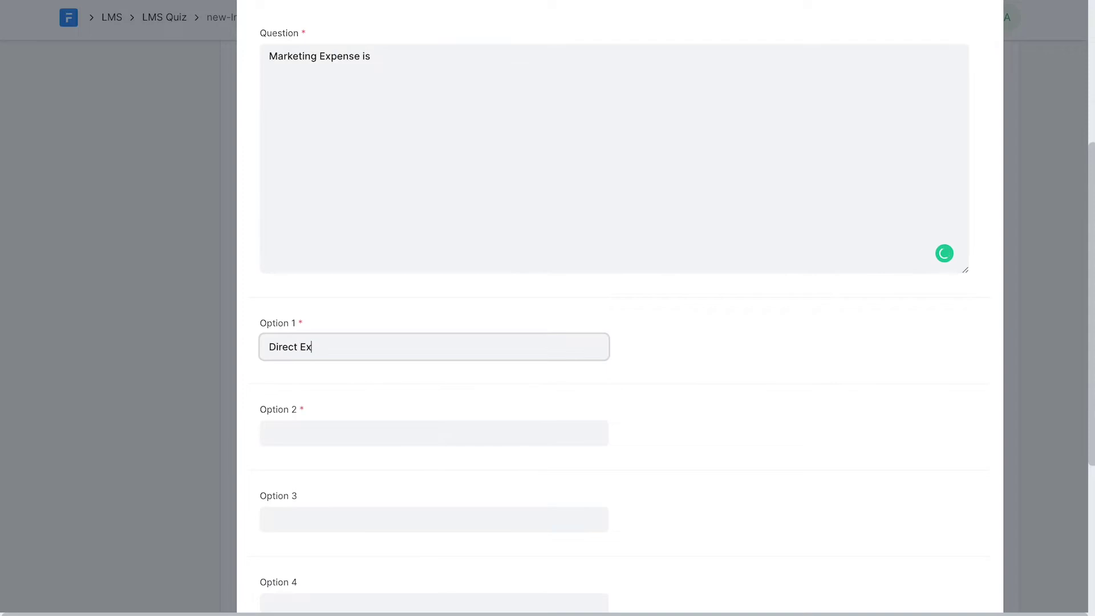
left_click(434, 433)
type("Indirect Expense")
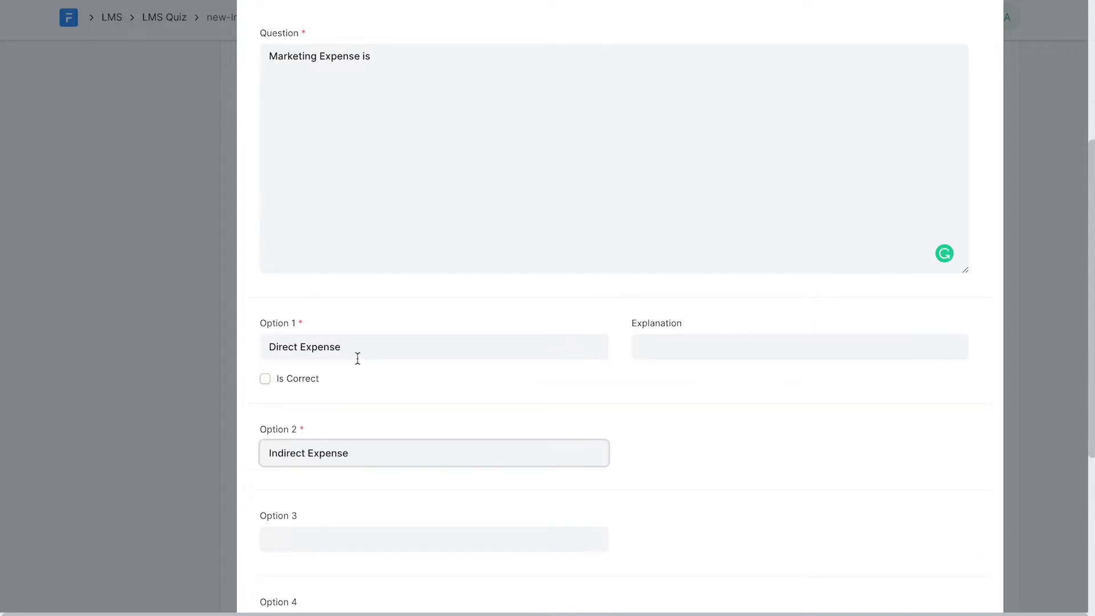
left_click(285, 472)
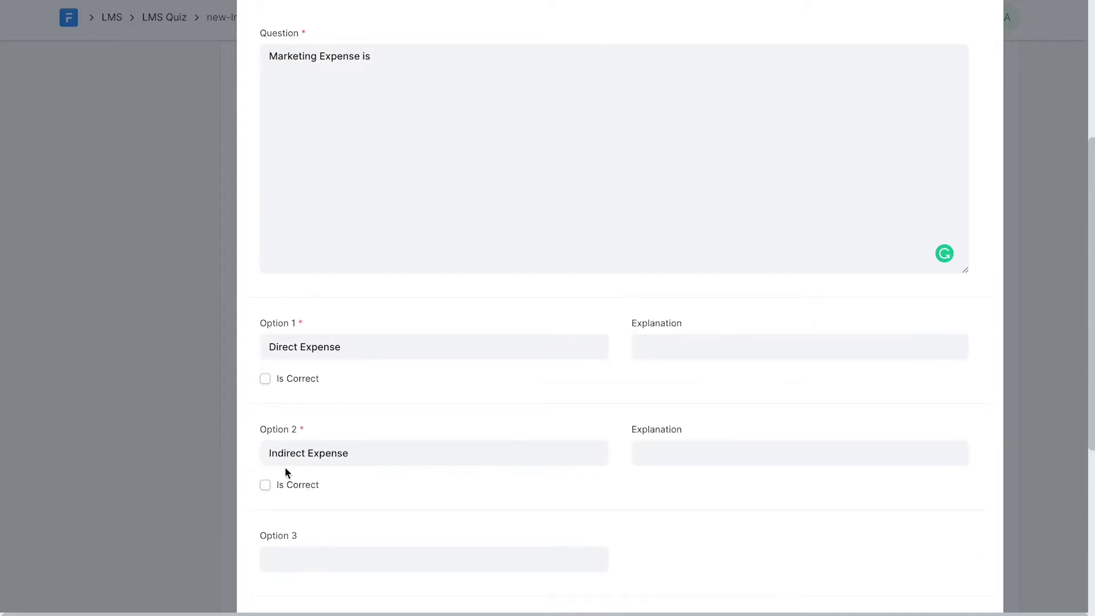
left_click(177, 491)
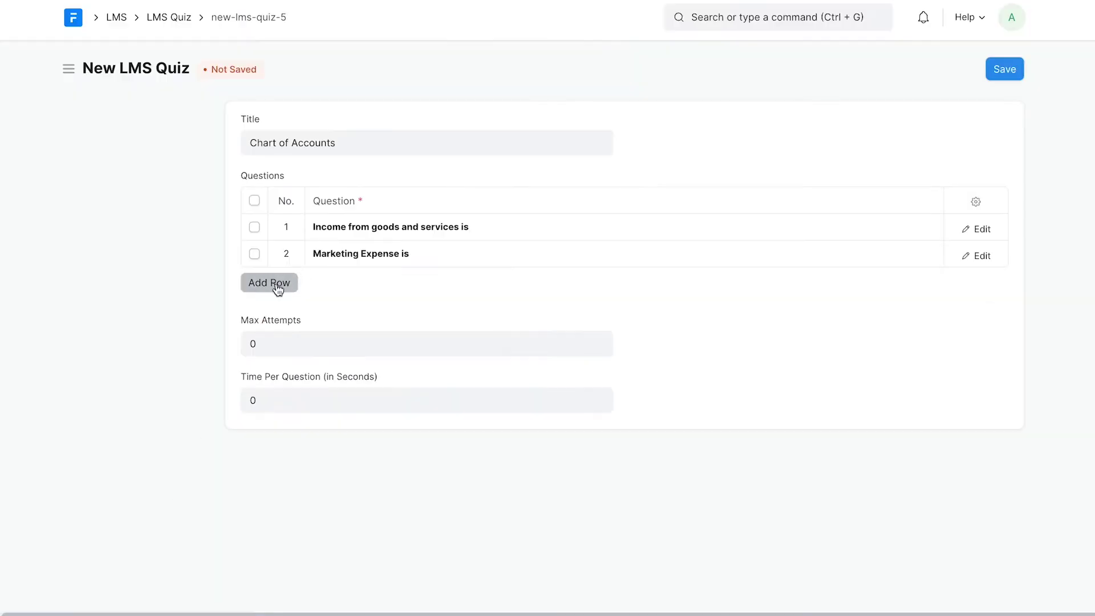
- Add question 3 reading 'Report which shows income and expense over a duration is'
left_click(272, 283)
left_click(978, 283)
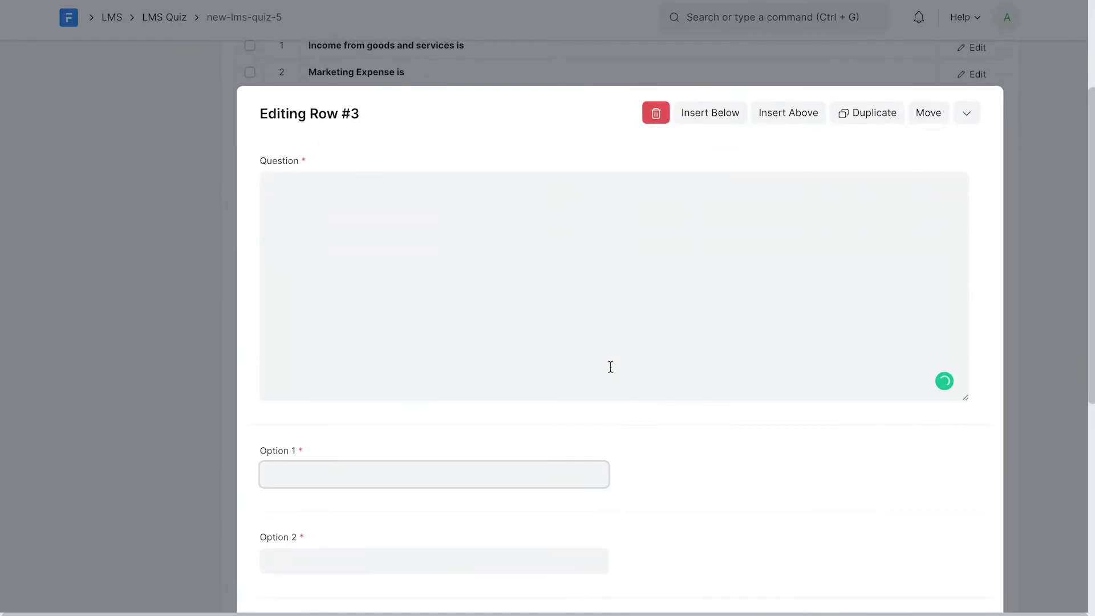
left_click(609, 367)
type("Report which s")
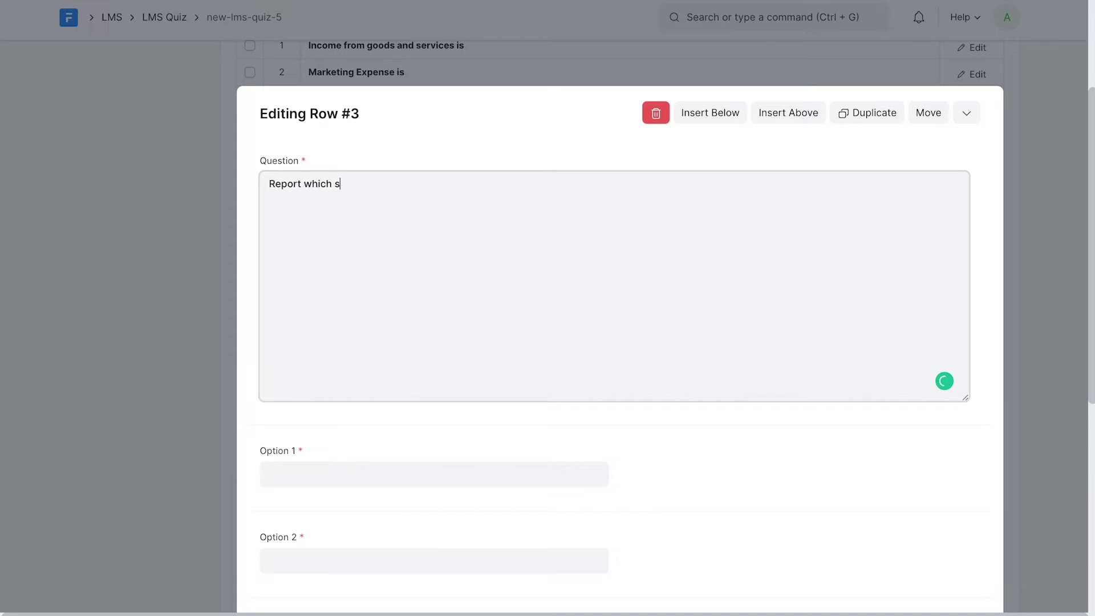
type("hows income and expense over a d")
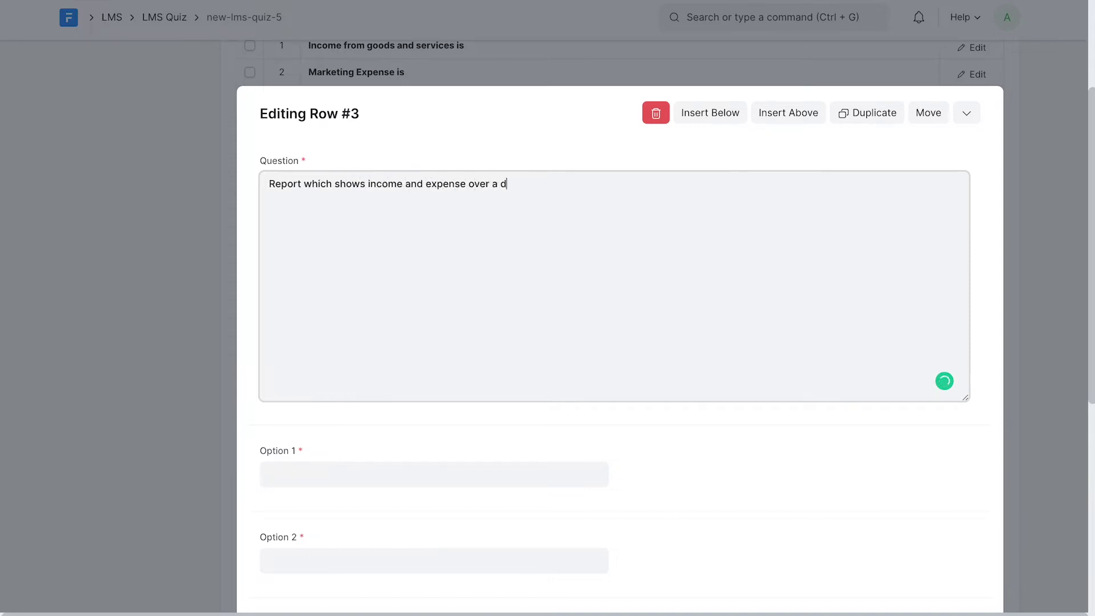
type("uration is")
- Give question 3 the options 'Profit and Loss Statement' and 'Balance Sheet', correcting the typo
left_click(433, 474)
type("Pro")
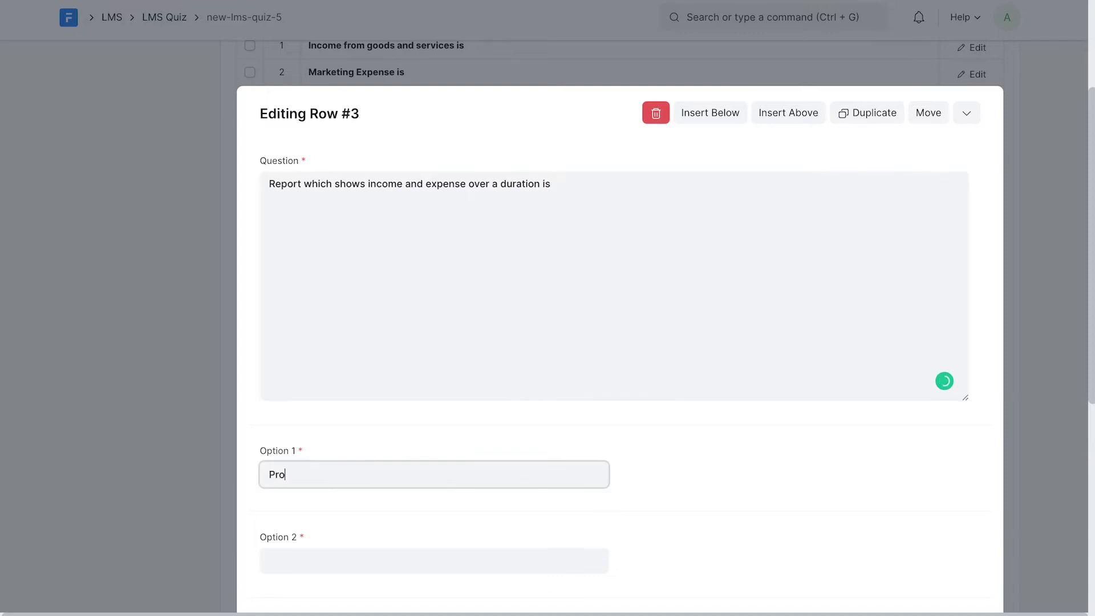
type("fir and Loss Statement")
left_click(299, 475)
key("BackSpace")
type("t")
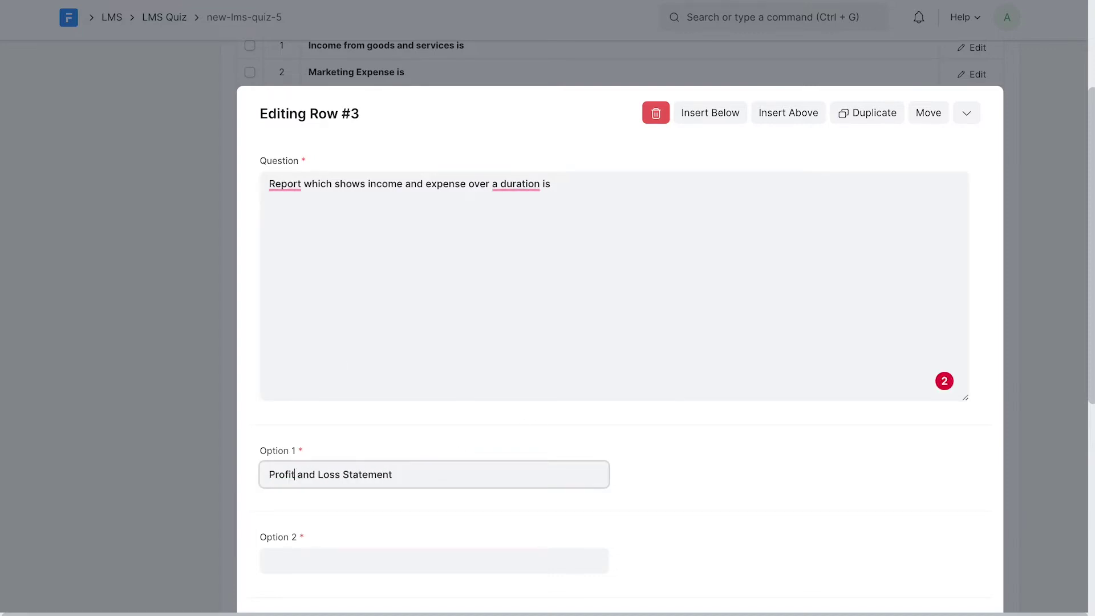
scroll(403, 441, "down", 4)
left_click(335, 359)
type("Balance Sheet")
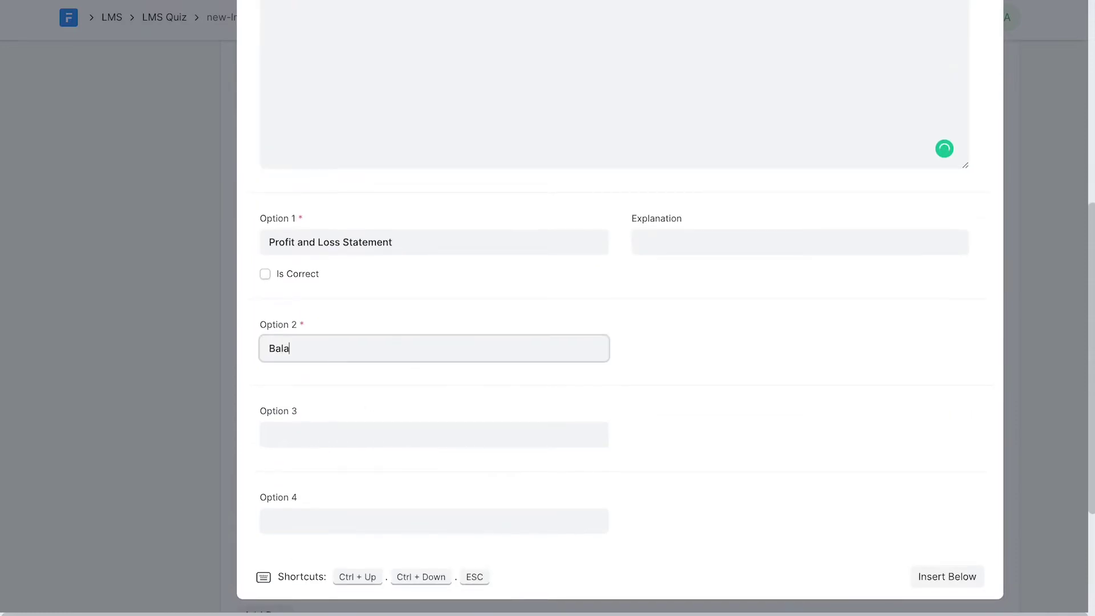
left_click(470, 298)
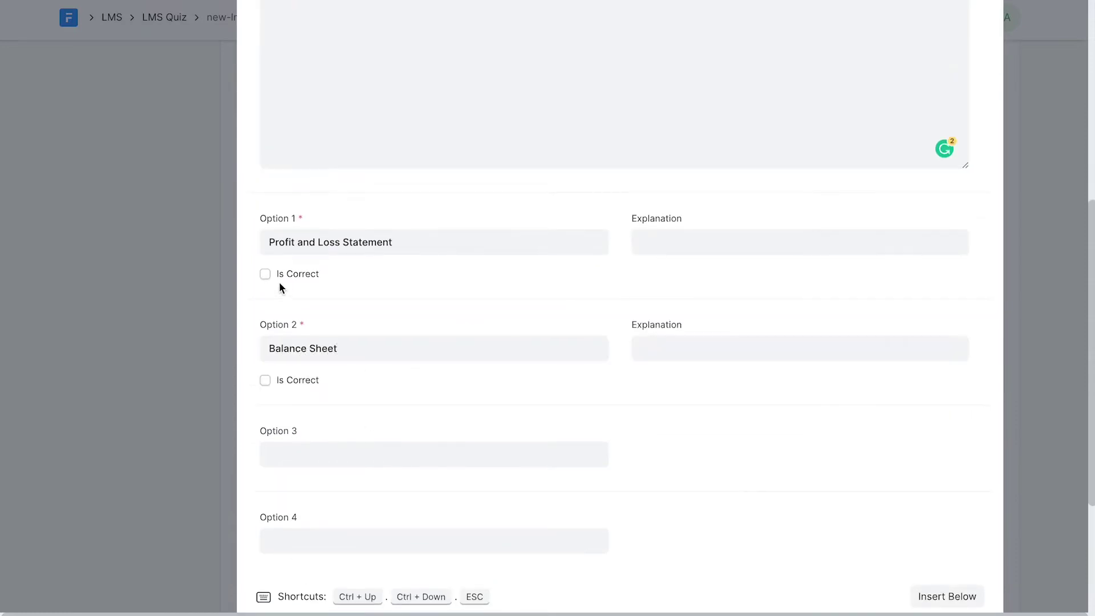
left_click(178, 307)
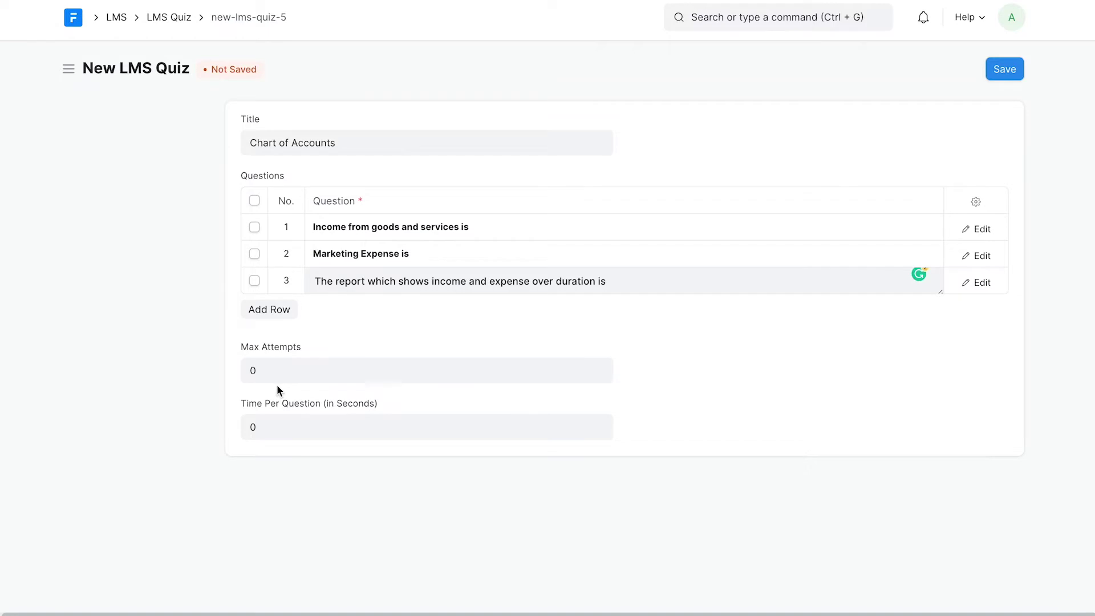
- Keep the quiz's Max Attempts at 0
left_click(289, 366)
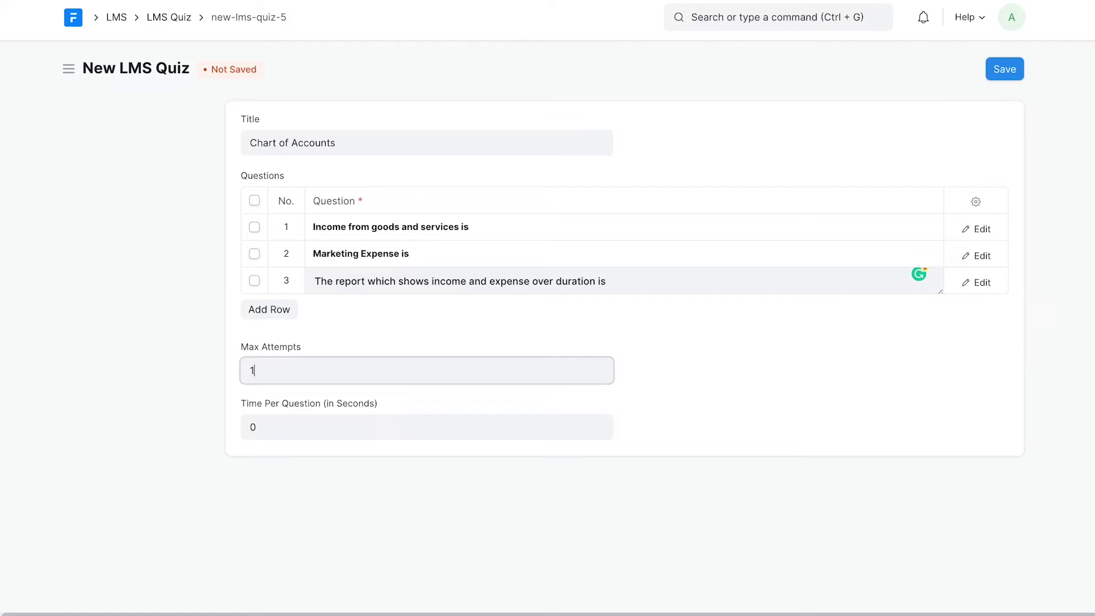
left_click(166, 385)
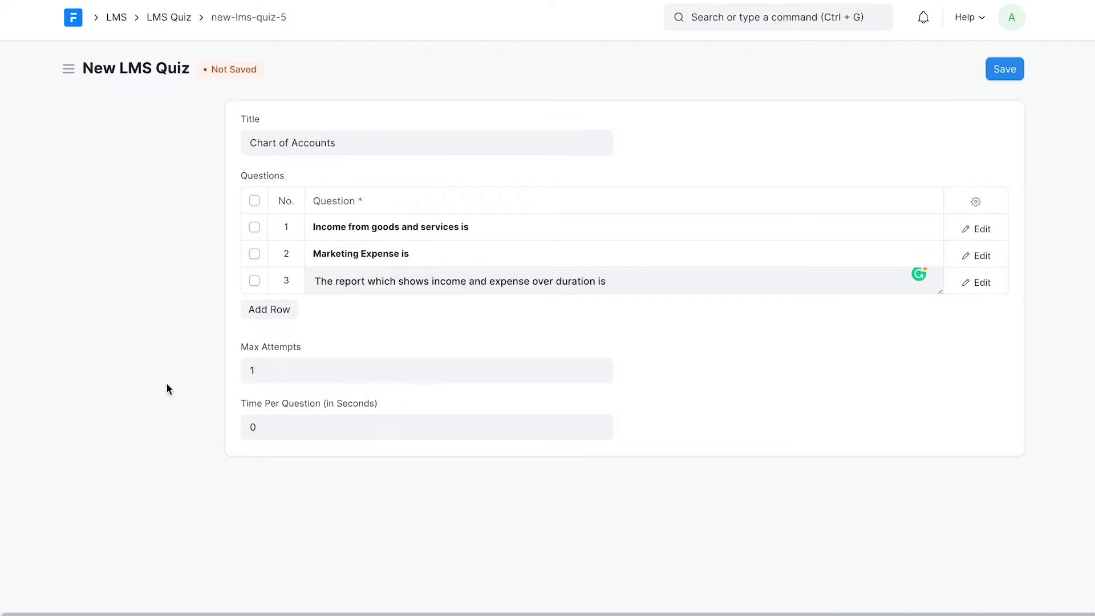
left_click(263, 370)
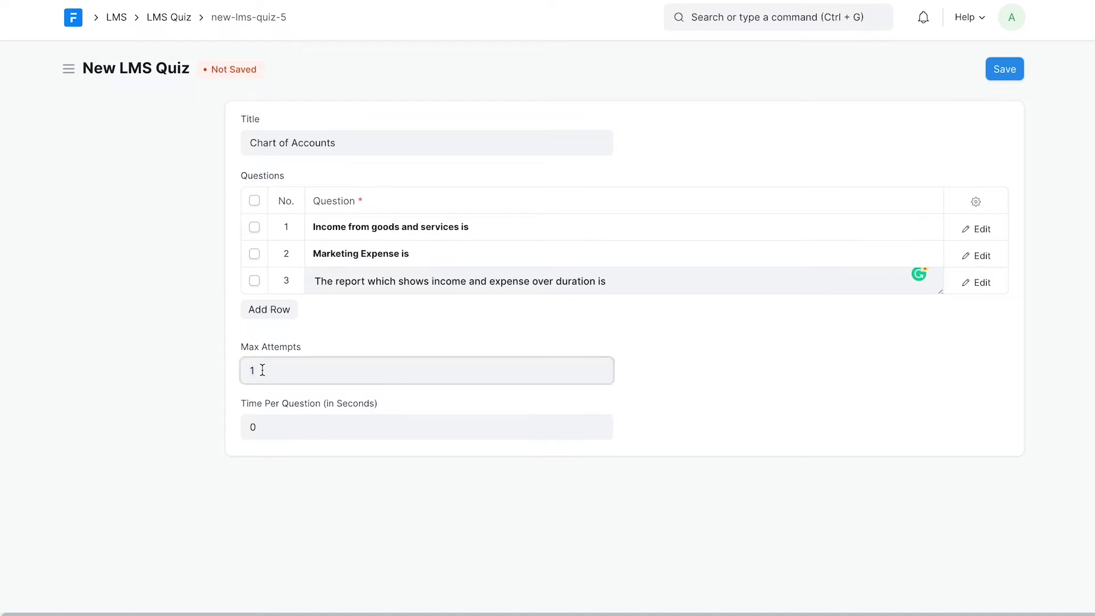
left_click(197, 436)
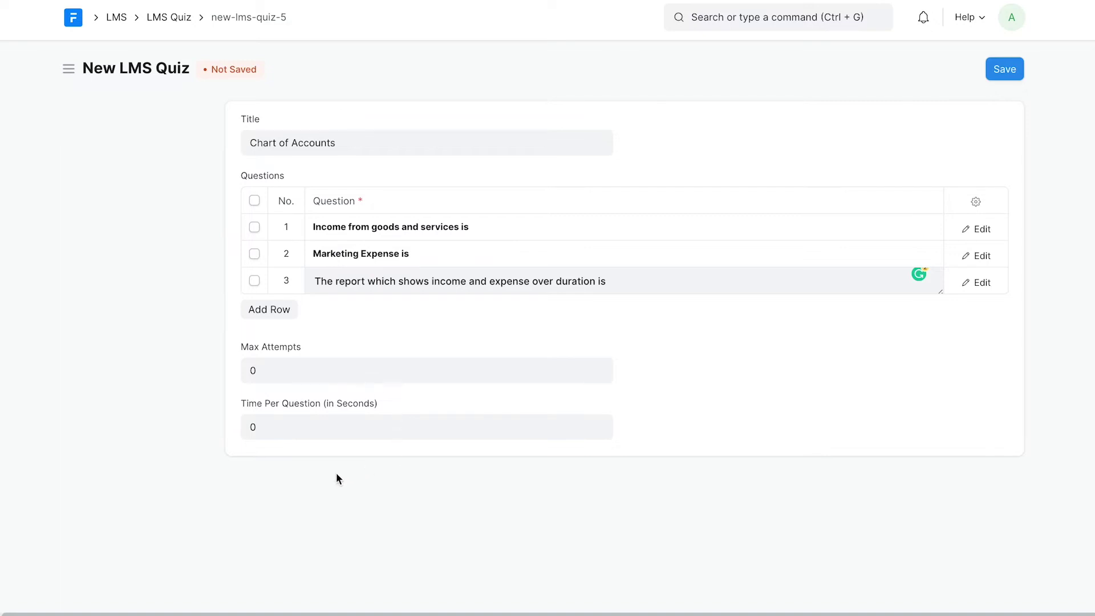
- Set Time Per Question to 0, save the quiz, and copy its name
left_click(295, 431)
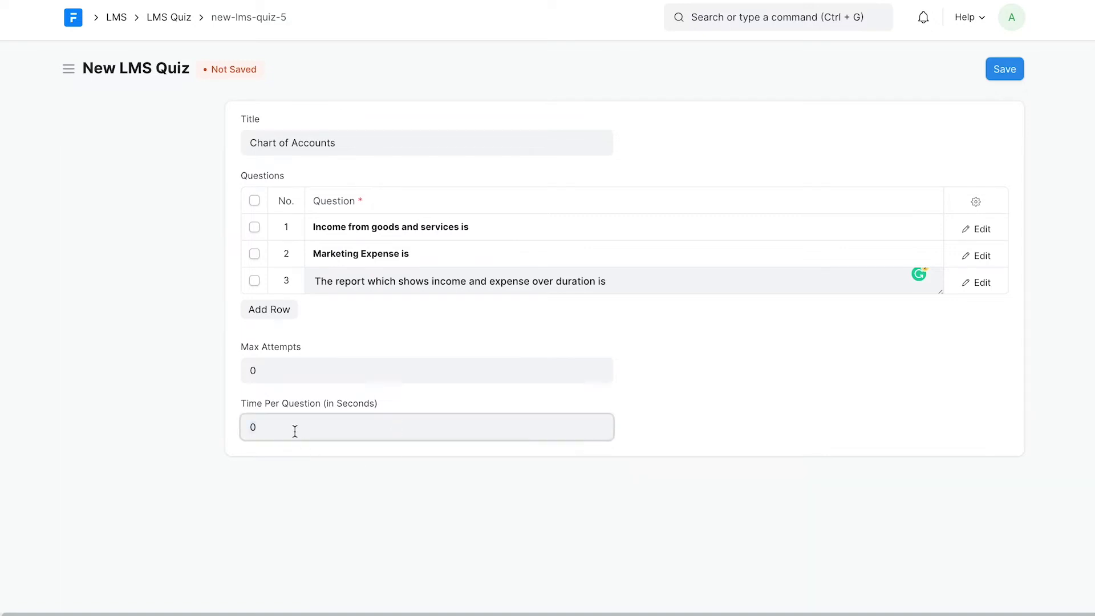
left_click(309, 525)
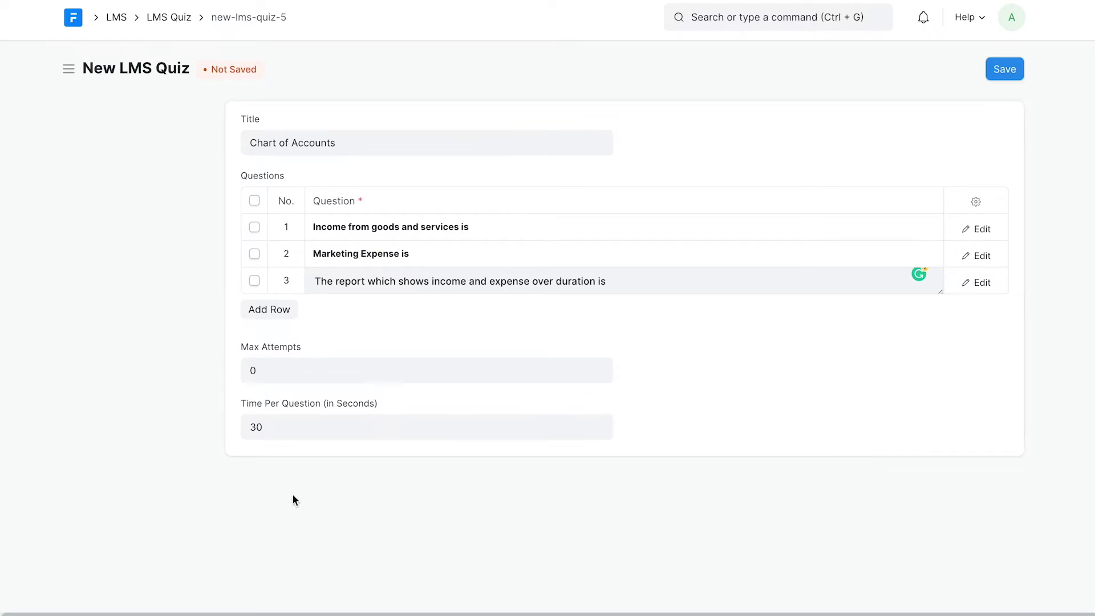
left_click(274, 422)
type("0")
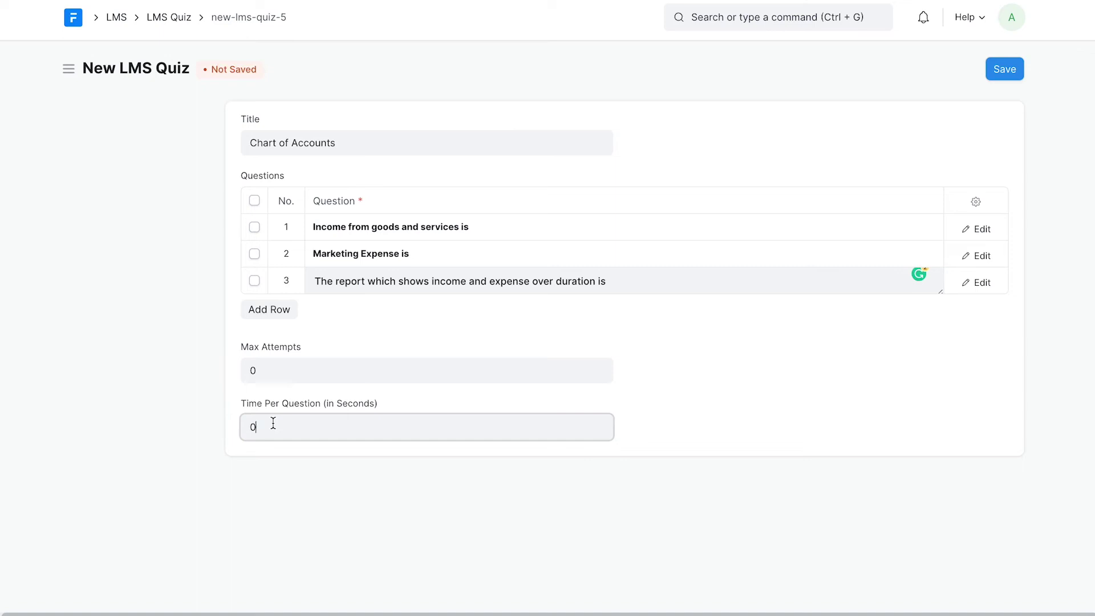
left_click(330, 486)
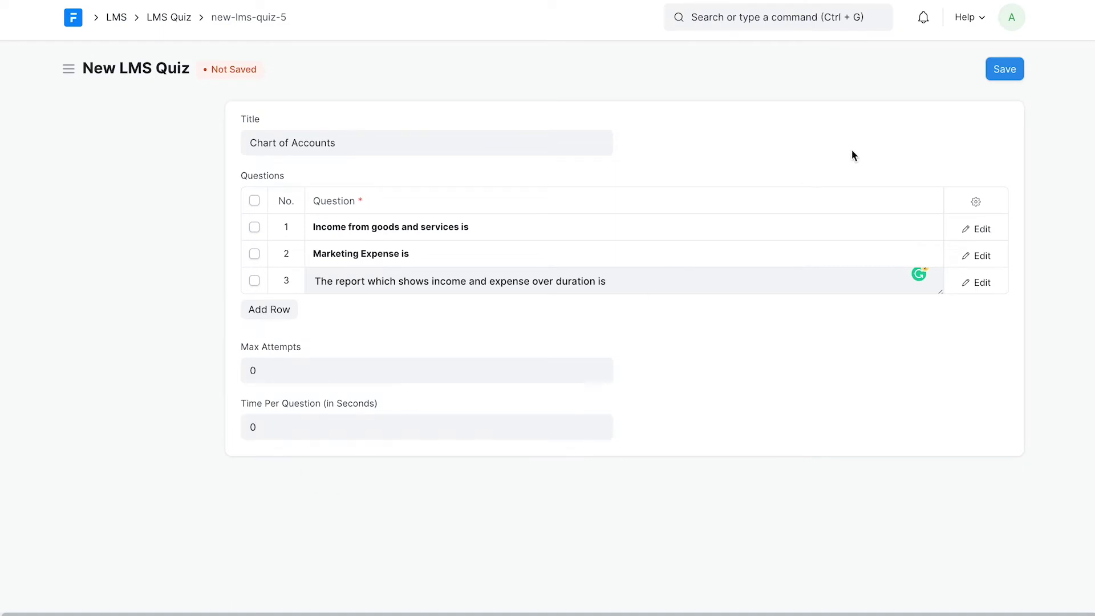
left_click(1002, 79)
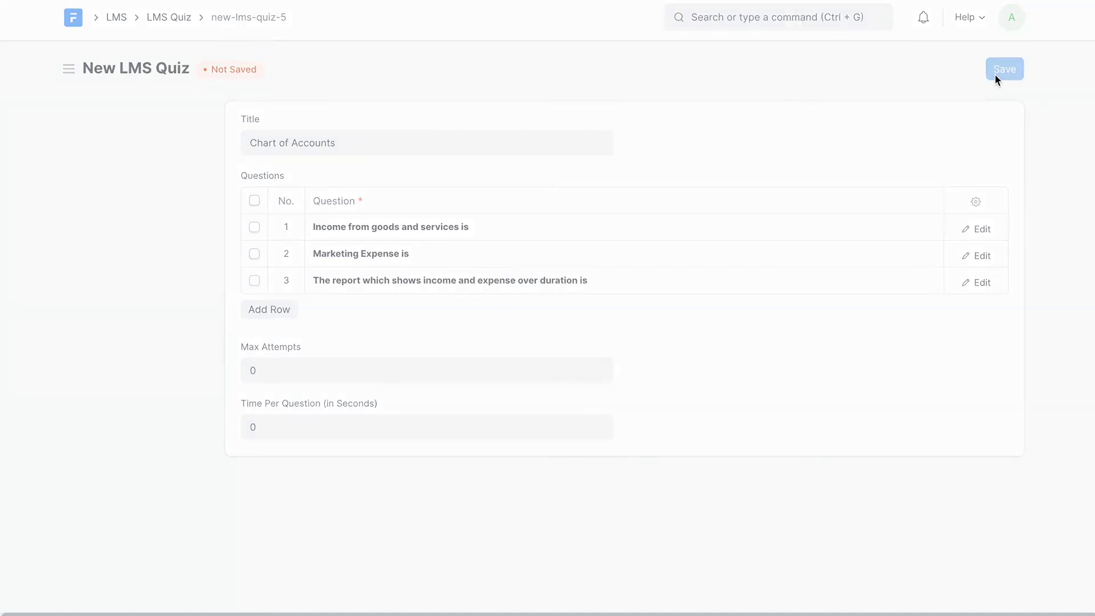
left_click(275, 19)
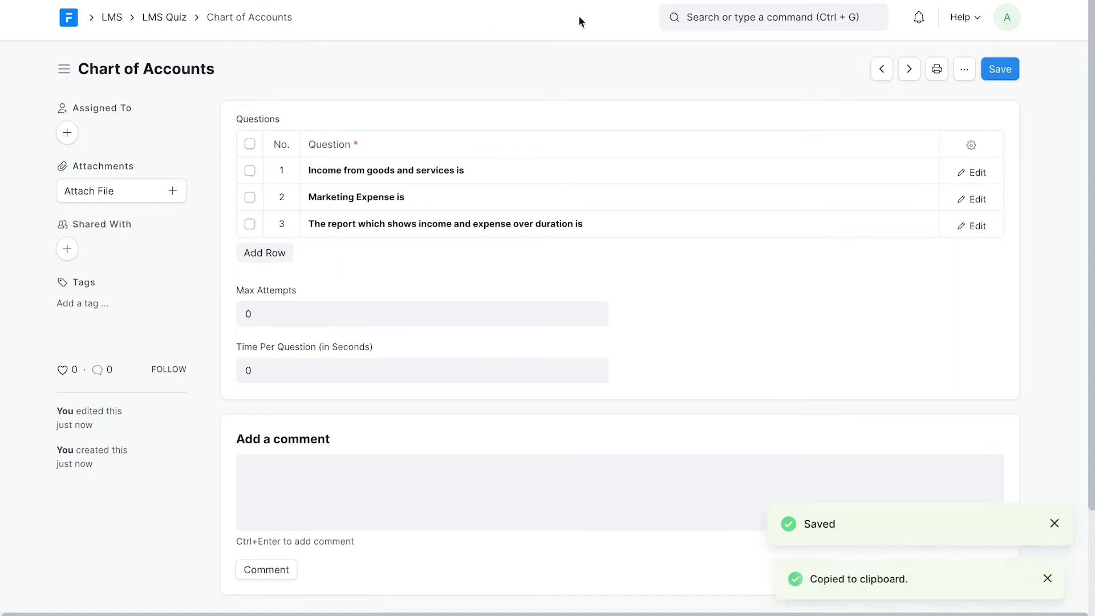
- Start a new course lesson titled 'Practice' with Include In Preview ticked
left_click(742, 17)
type("course less")
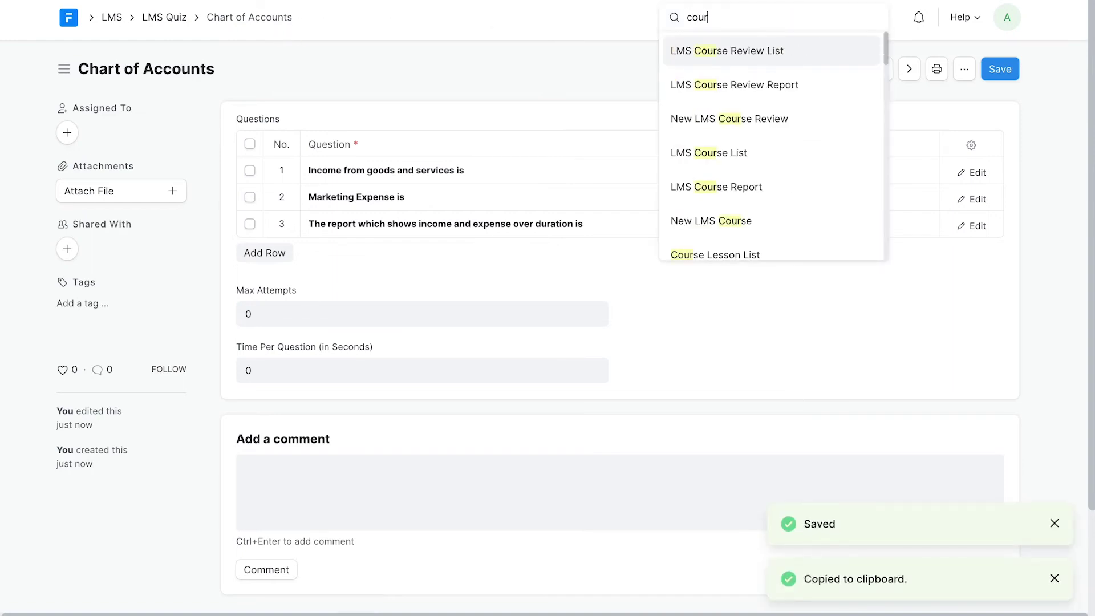
left_click(745, 56)
left_click(942, 71)
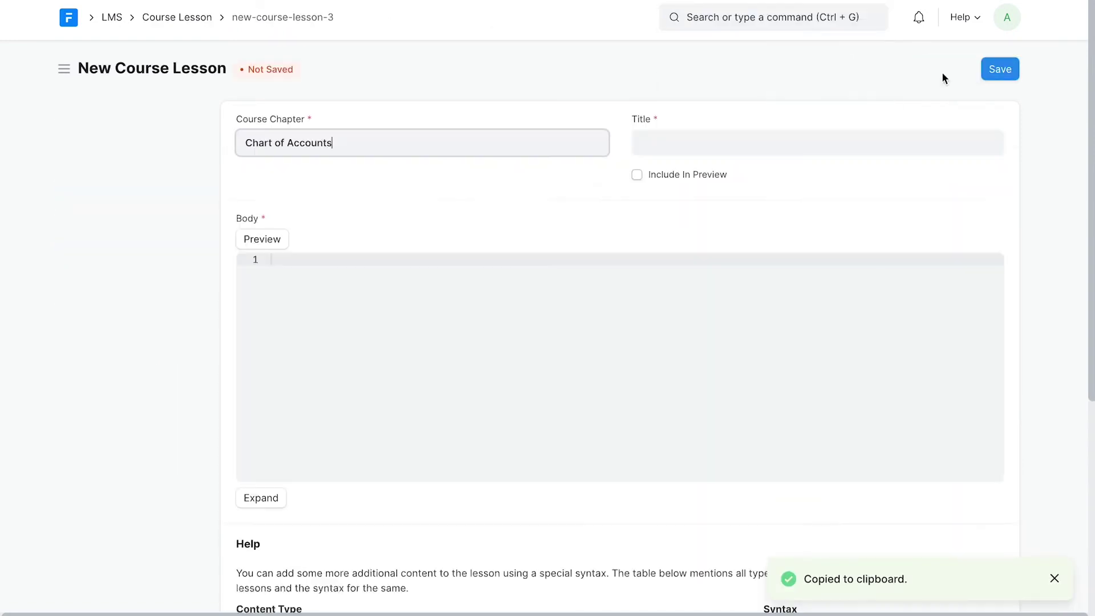
left_click(664, 142)
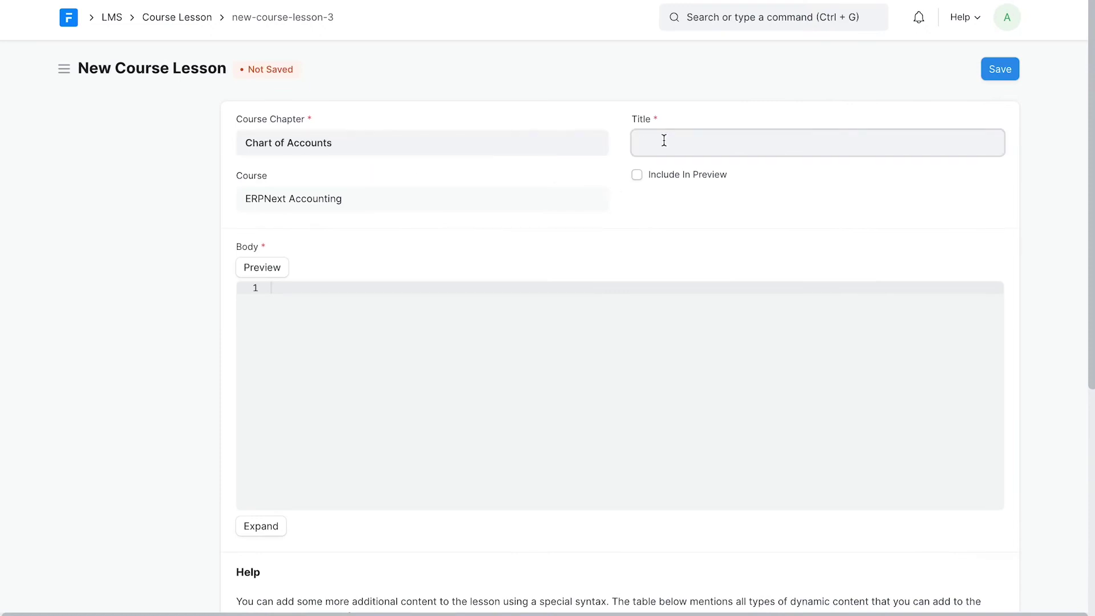
type("Practice")
left_click(637, 174)
- Write {{ Quiz("Chart of Accounts") }} in the lesson body and save the lesson
scroll(614, 345, "down", 5)
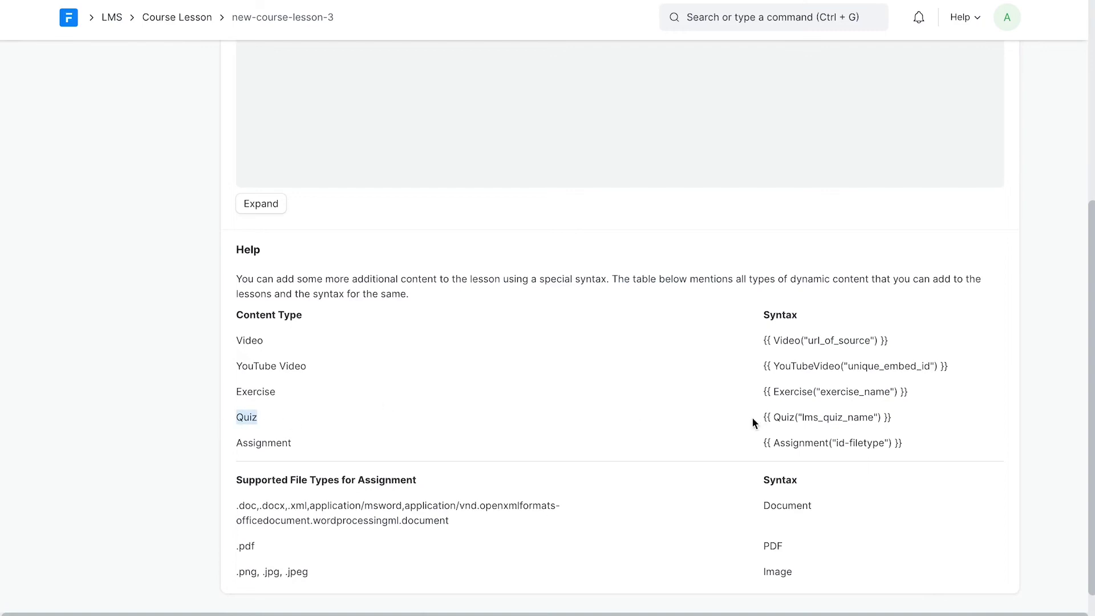
left_click_drag(752, 422, 913, 423)
scroll(914, 423, "up", 4)
left_click(823, 333)
type("{{")
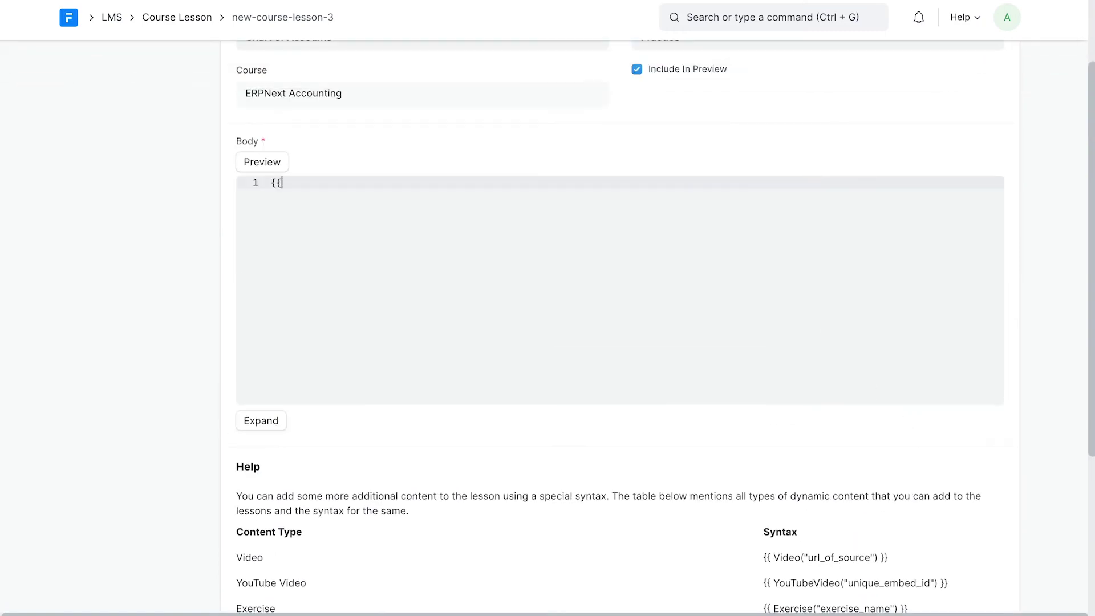
type("}} Quiz(\"\"\"")
key("BackSpace")
key("BackSpace")
key("ctrl+v")
type("\"")
key("ctrl+s")
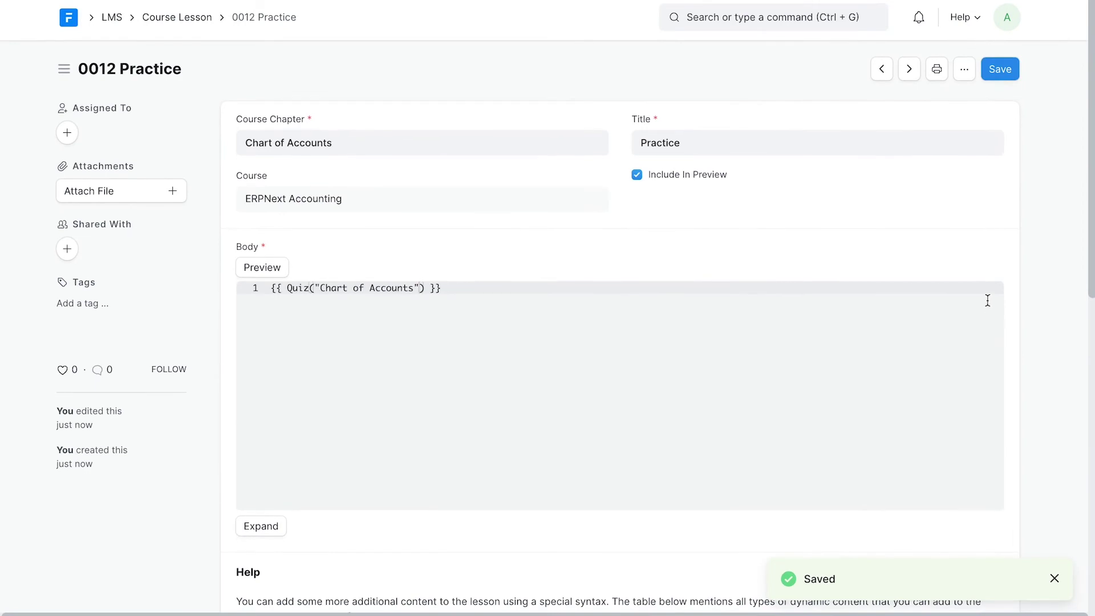
- In the Chart of Accounts course chapter, add a lesson row with 0012 Practice and save
left_click(814, 22)
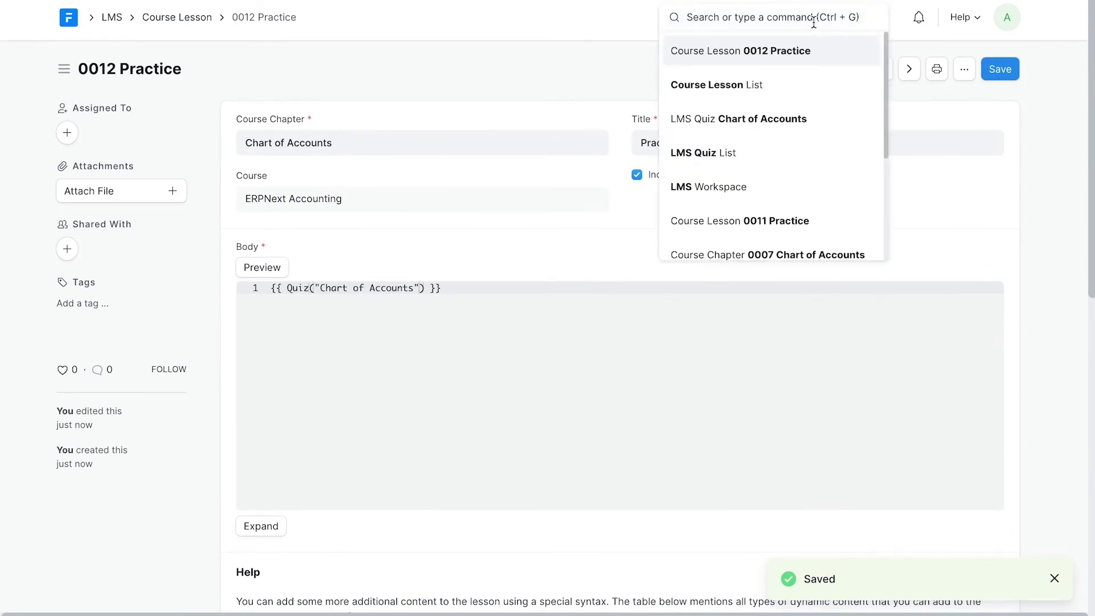
type("course")
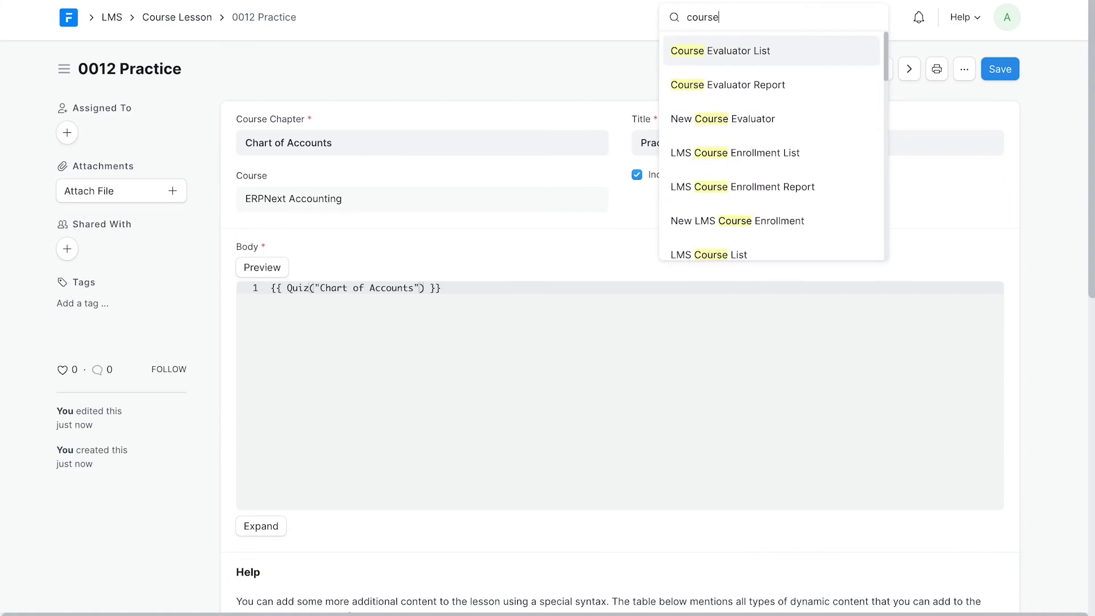
type(" cha")
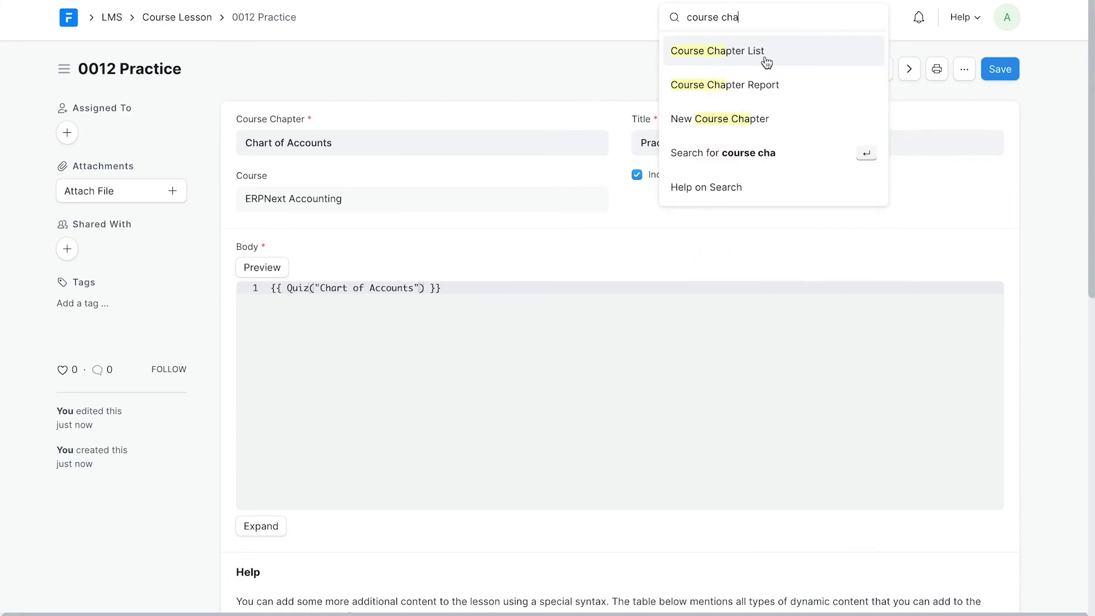
left_click(767, 63)
left_click(377, 208)
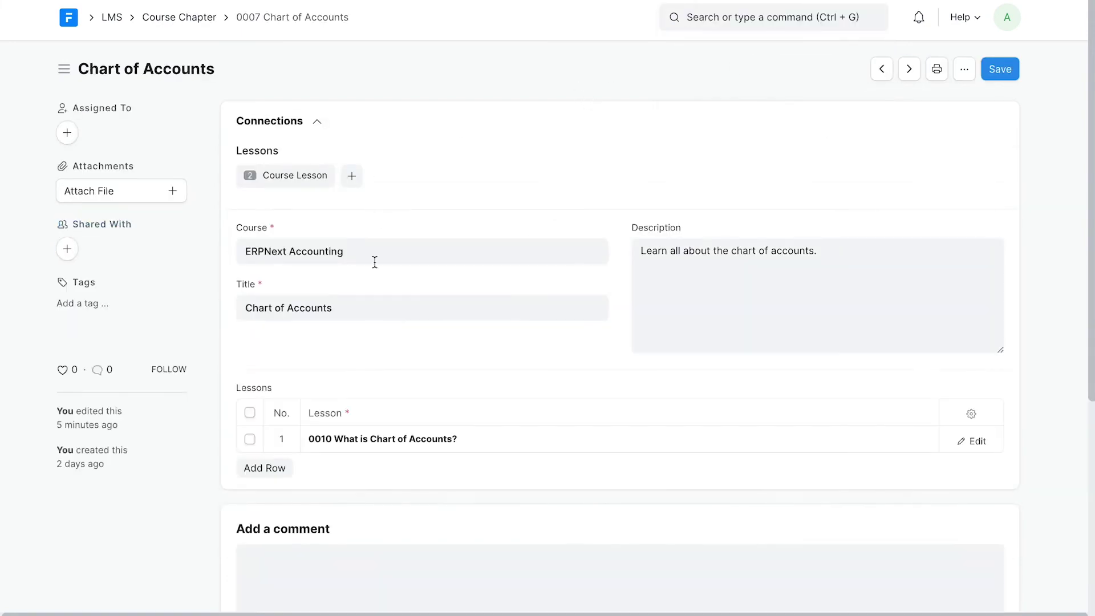
left_click(255, 476)
left_click(342, 465)
type("Pr")
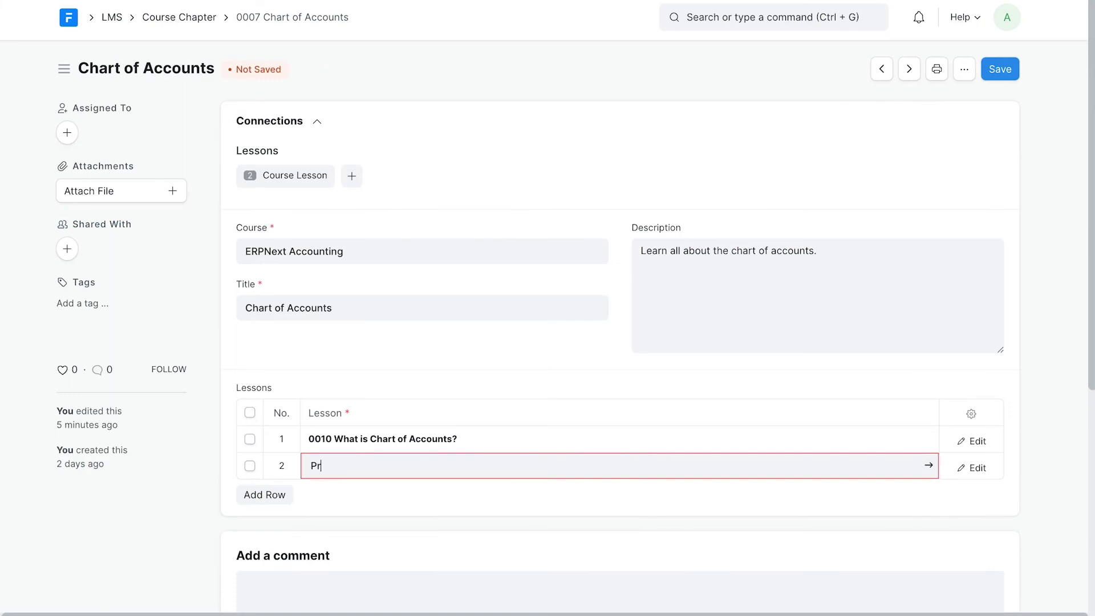
type("ac")
left_click(347, 495)
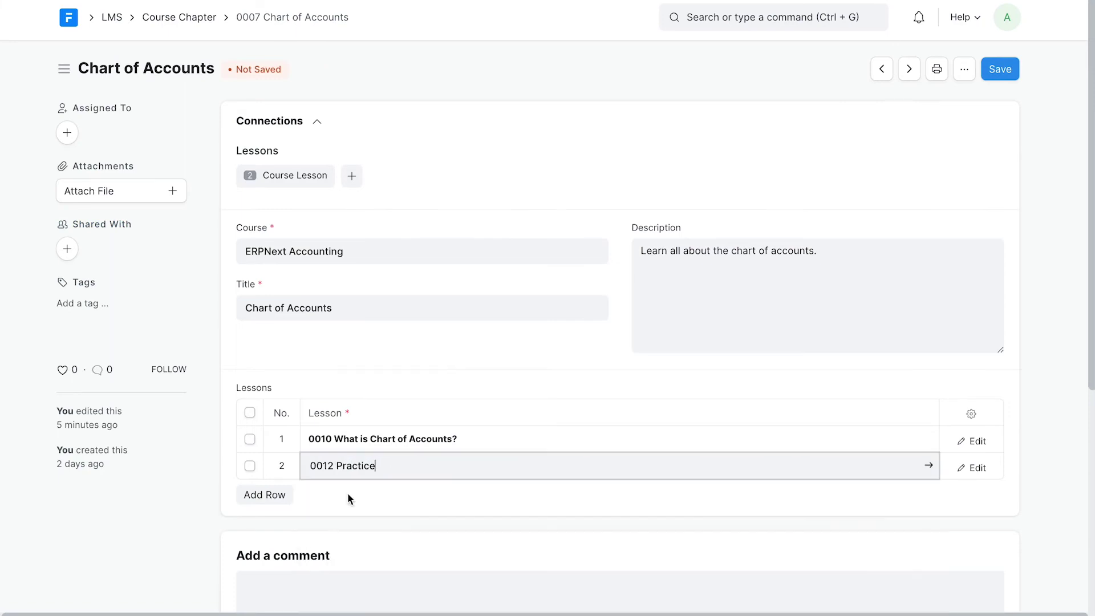
key("ctrl+s")
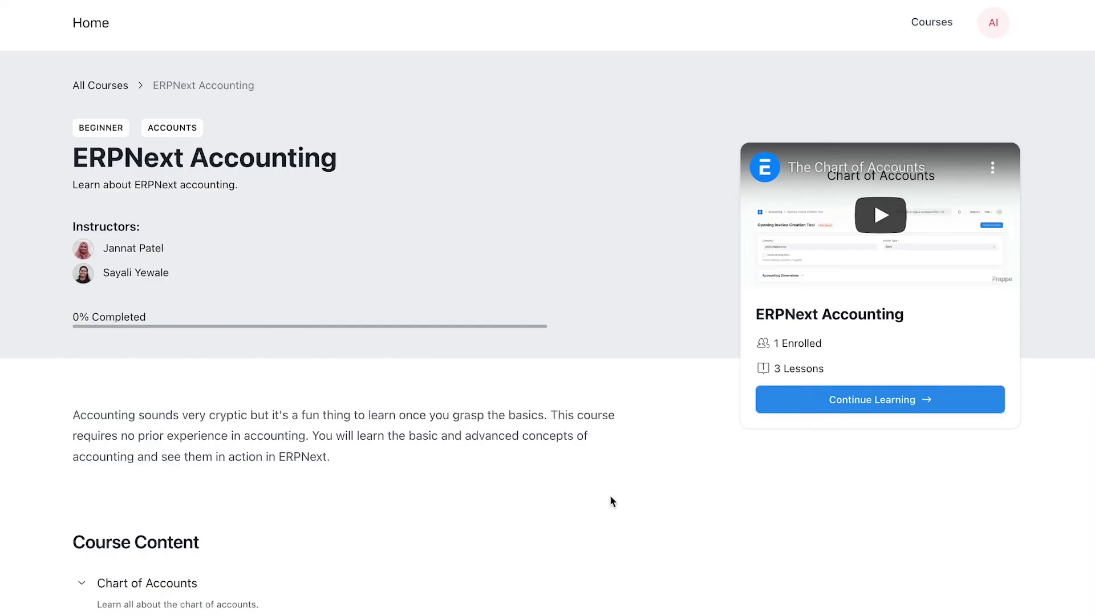
- In the Practice lesson, start the quiz and answer Direct Income, Indirect Expense, then Balance Sheet
scroll(611, 498, "down", 5)
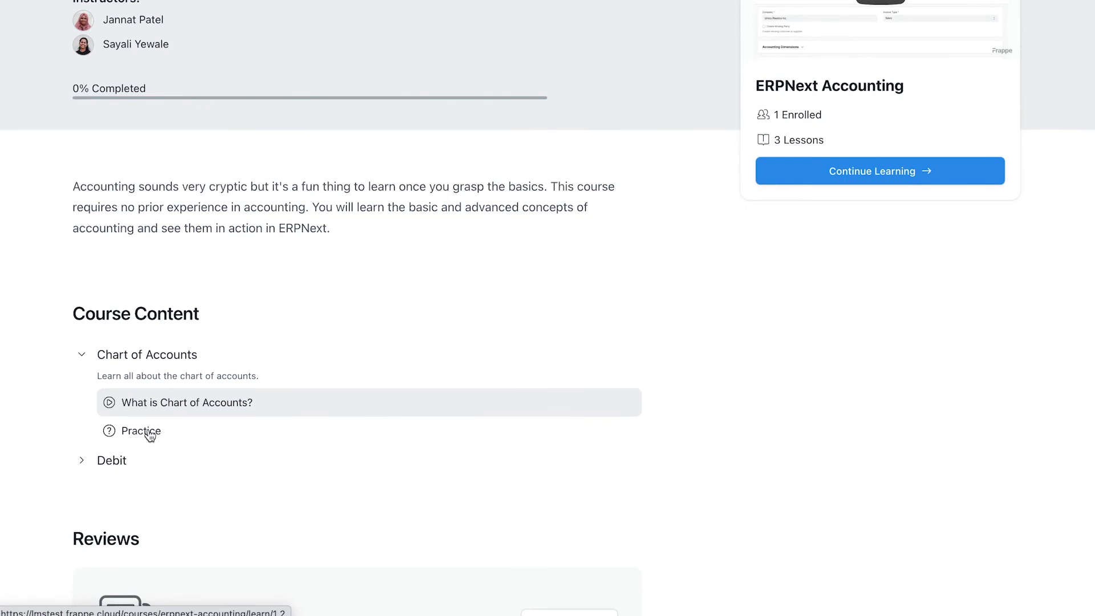
left_click(150, 436)
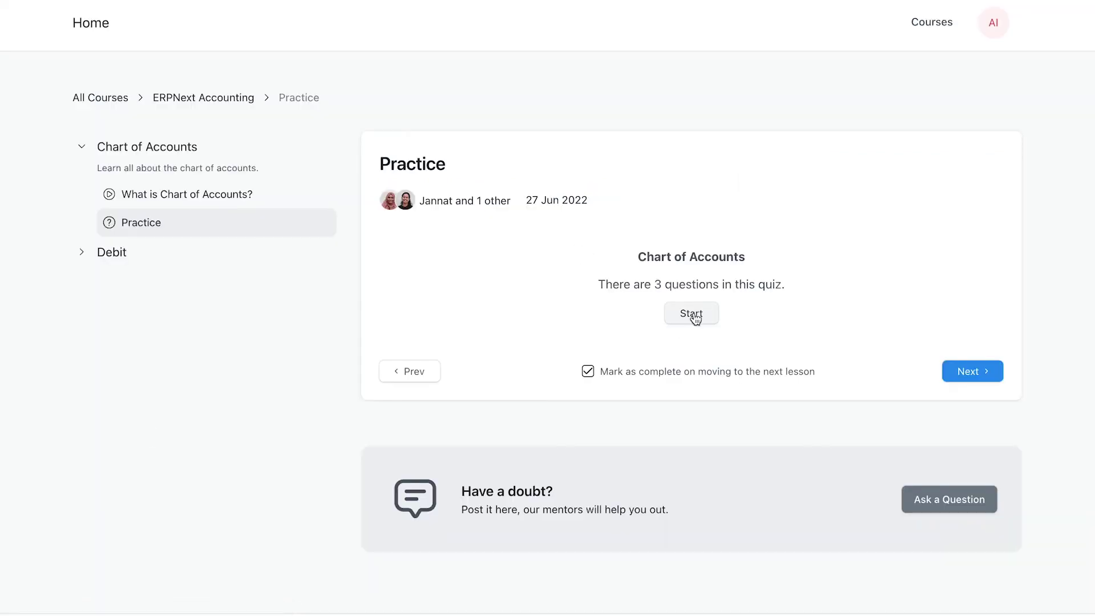
left_click(696, 317)
left_click(548, 323)
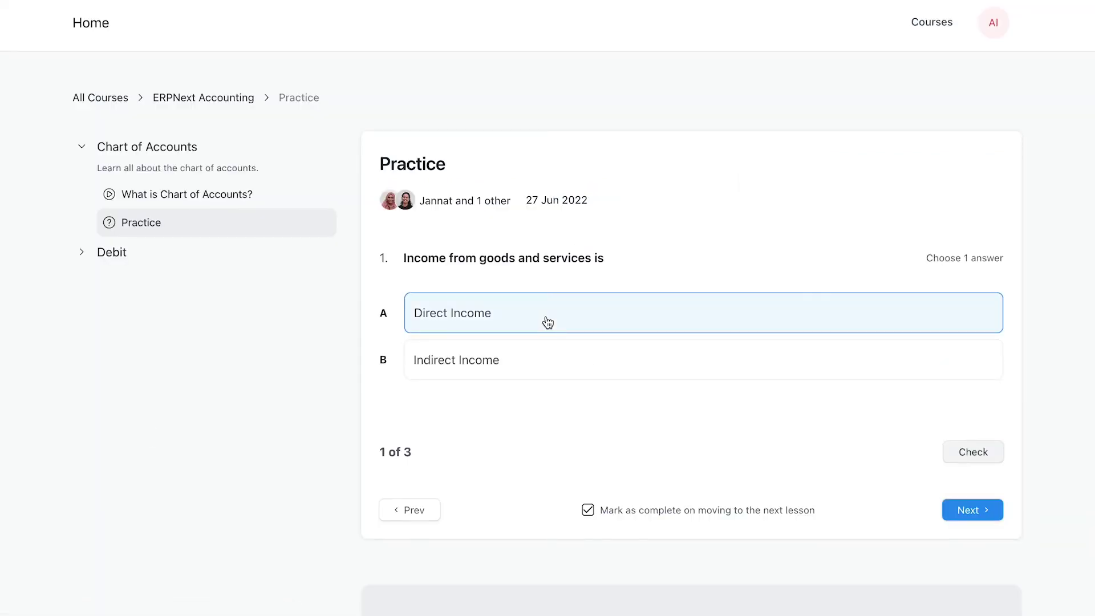
left_click(973, 454)
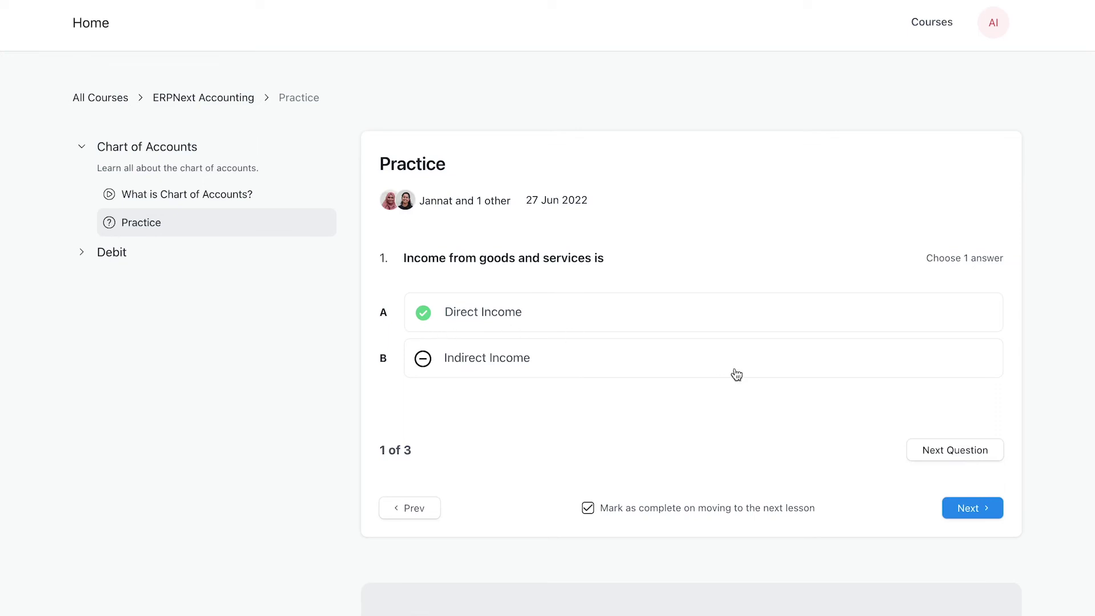
left_click(934, 452)
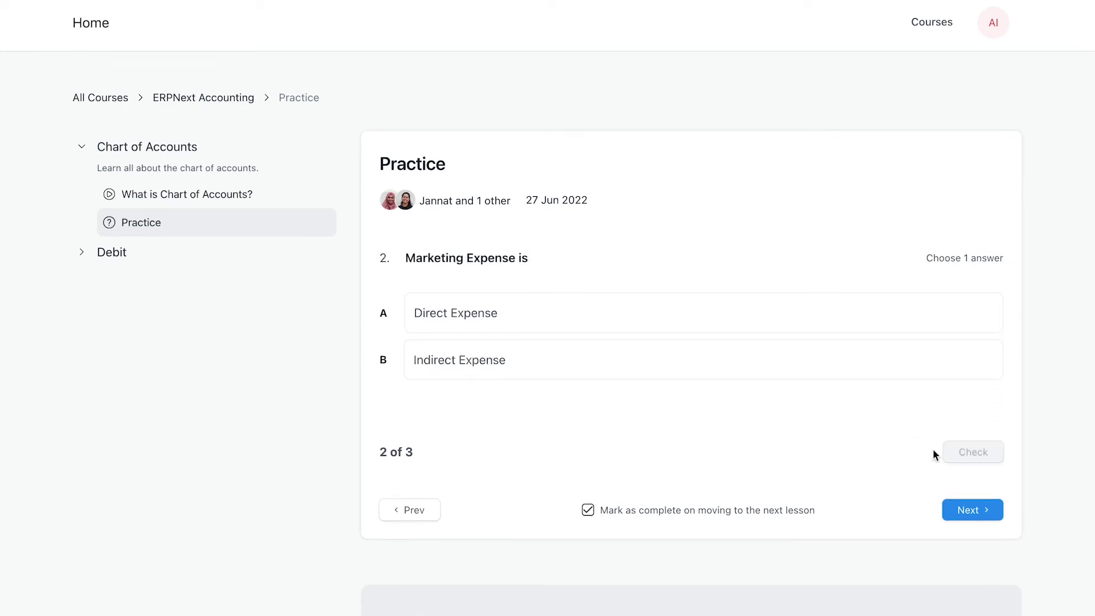
left_click(468, 367)
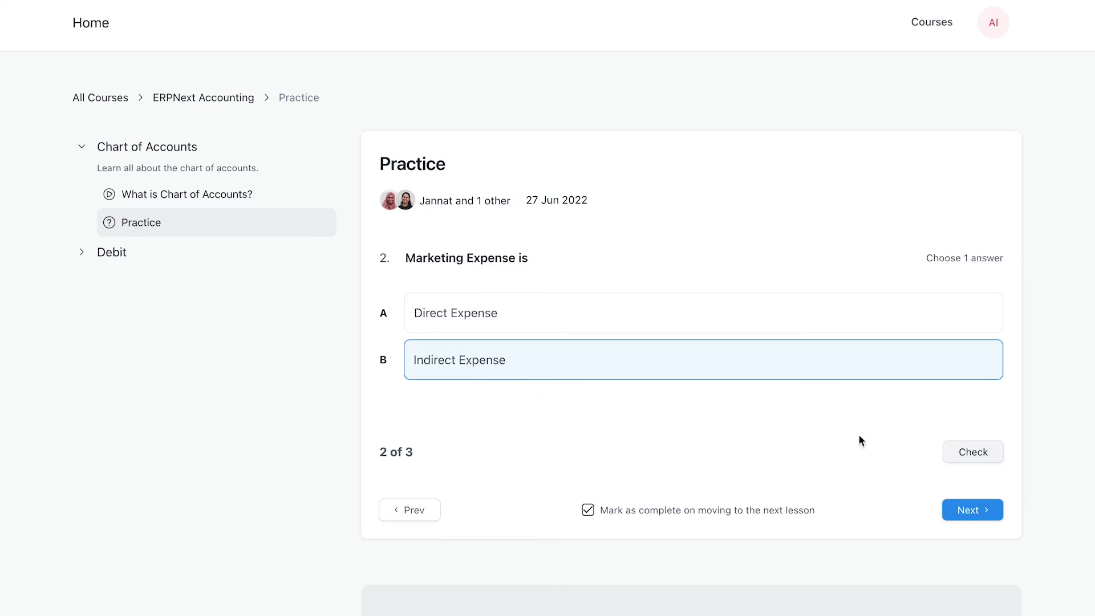
left_click(976, 453)
left_click(977, 460)
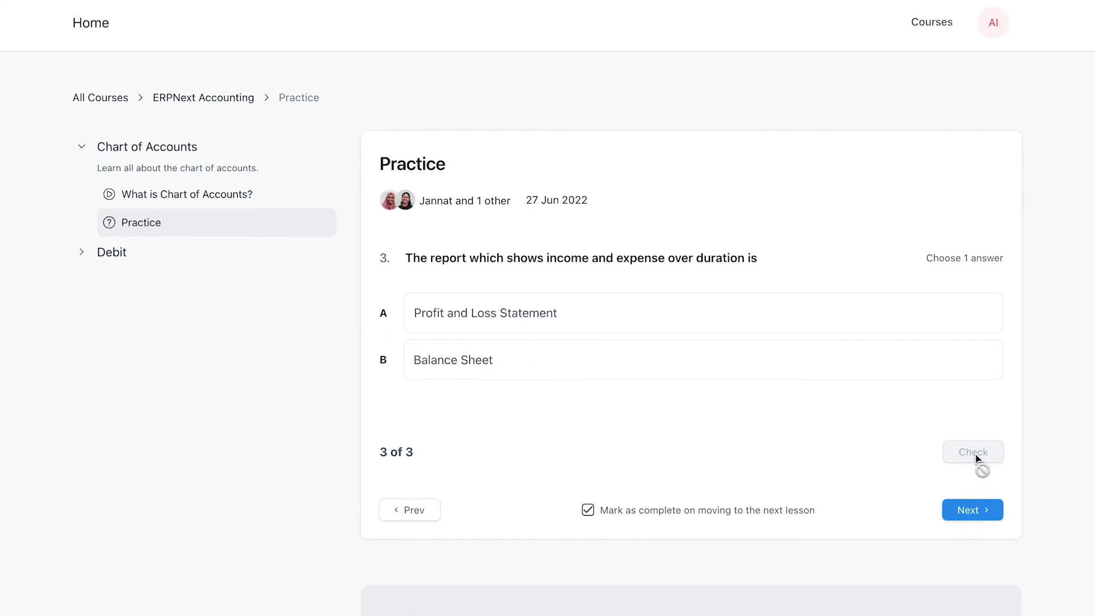
left_click(503, 362)
left_click(951, 456)
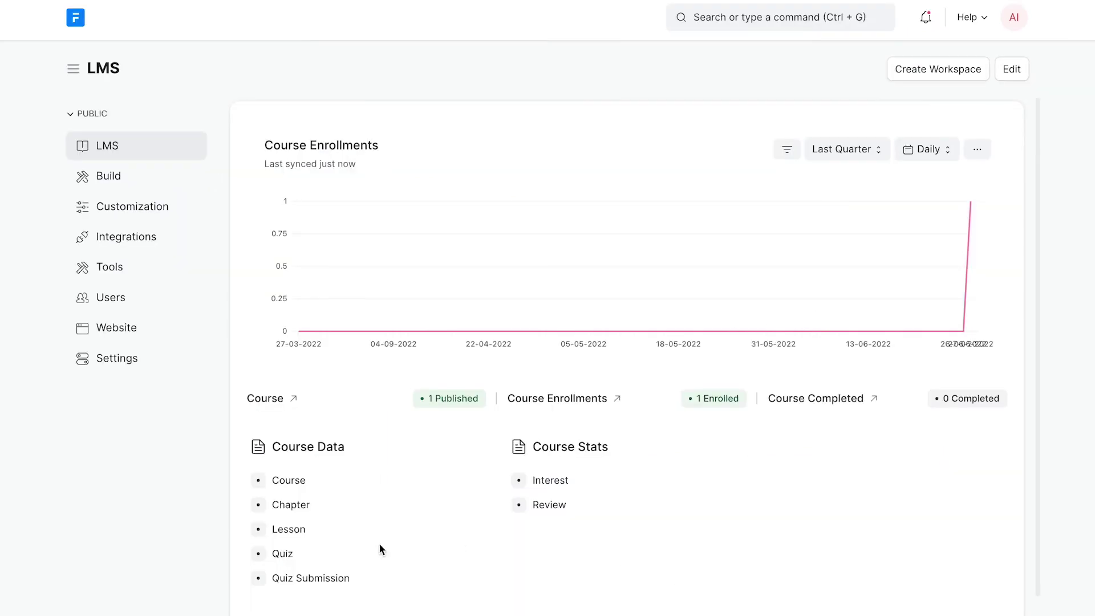
- Open the Quiz Submission list and the Chart of Accounts submission with score 2
left_click(330, 579)
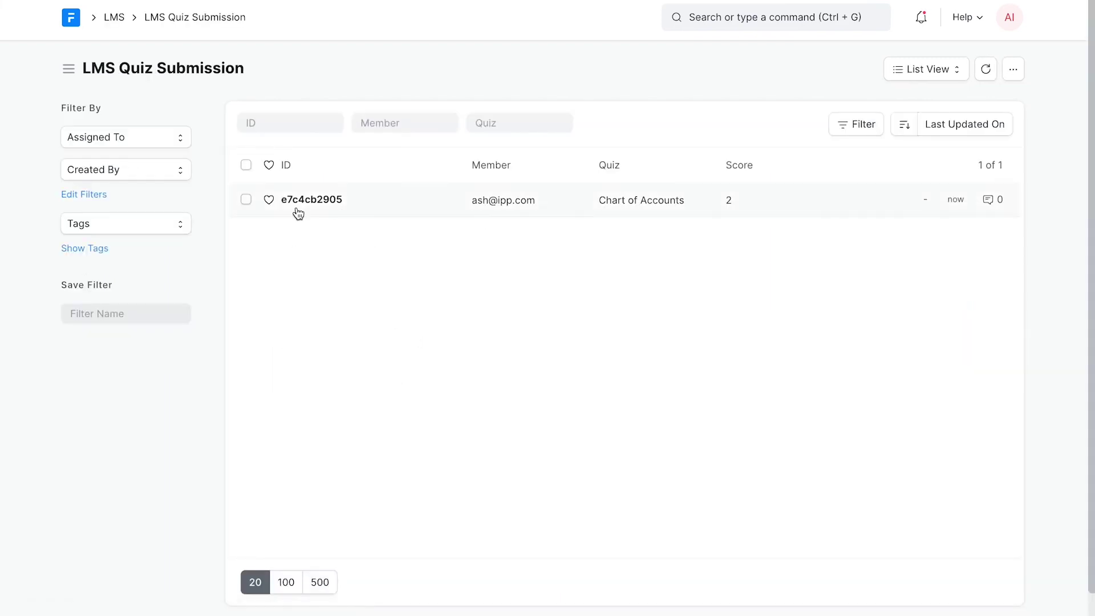
left_click(429, 216)
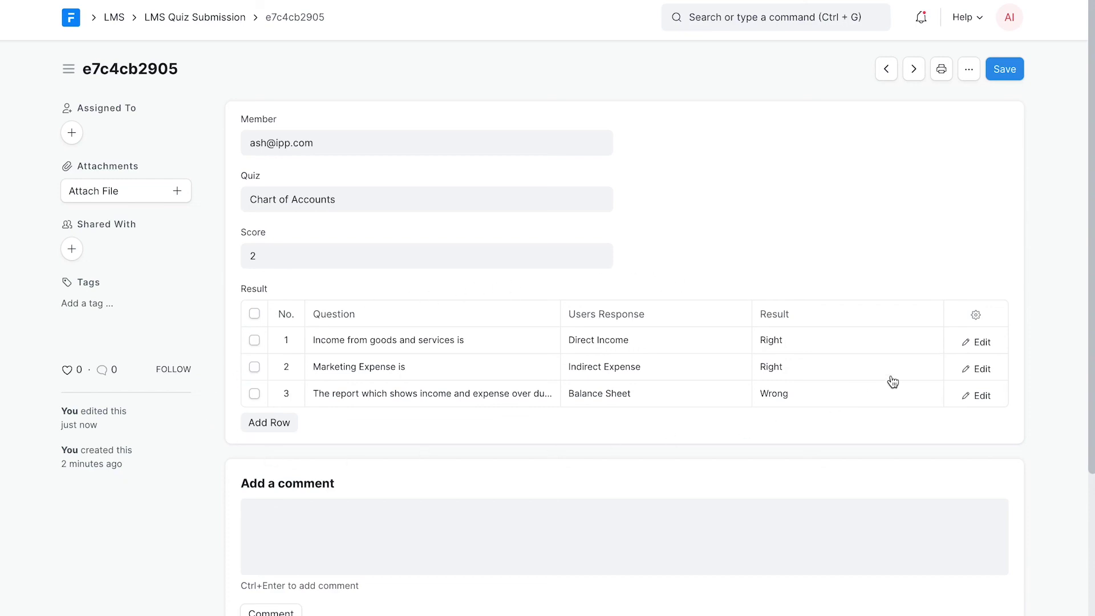
left_click(975, 350)
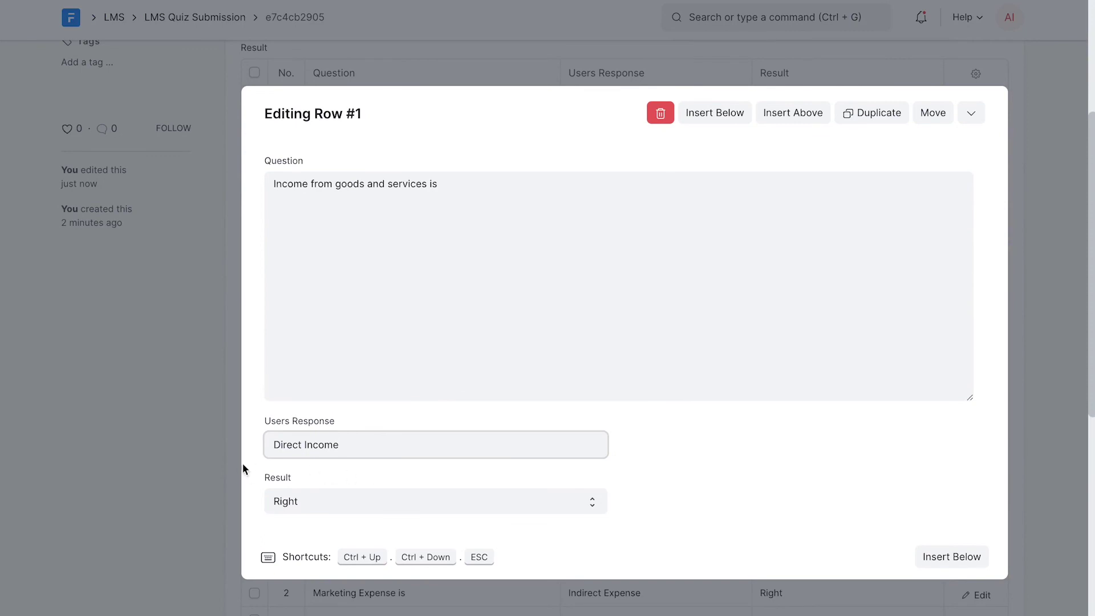
left_click(143, 516)
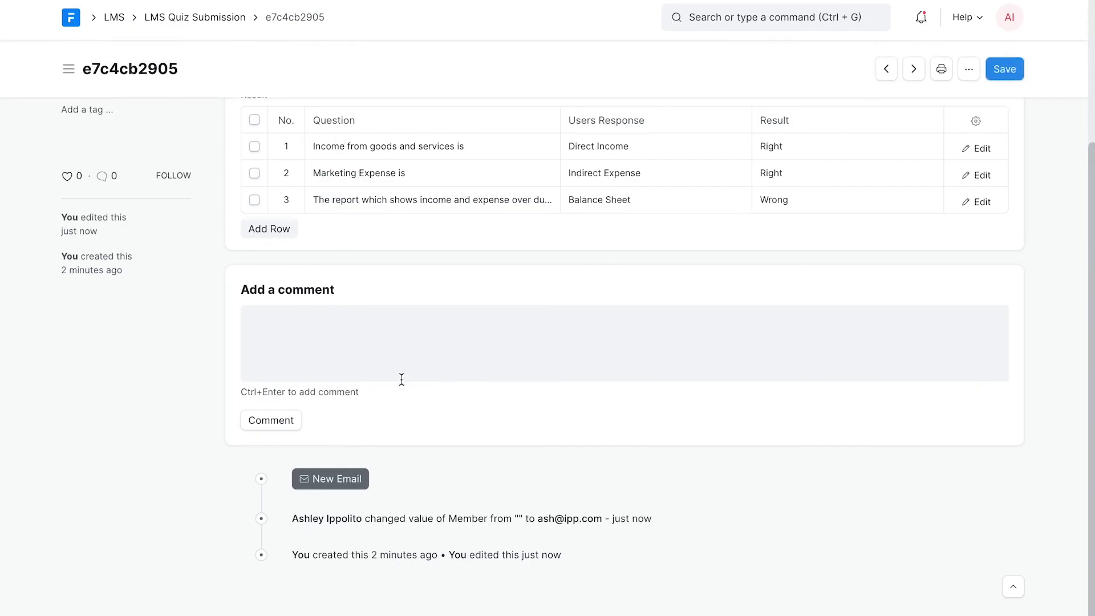
scroll(401, 378, "up", 2)
scroll(496, 354, "up", 2)
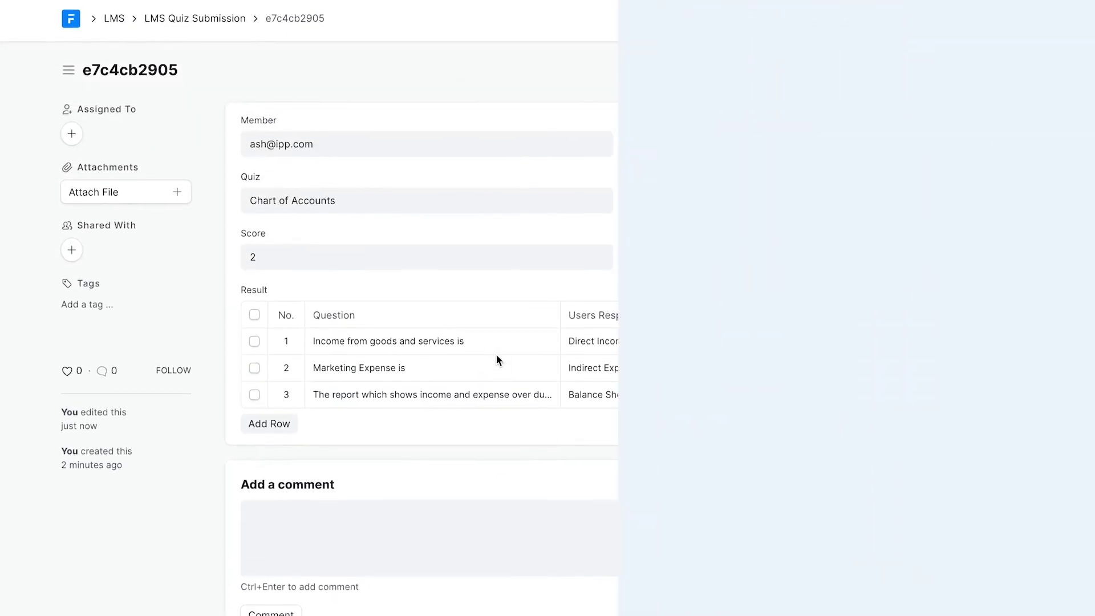